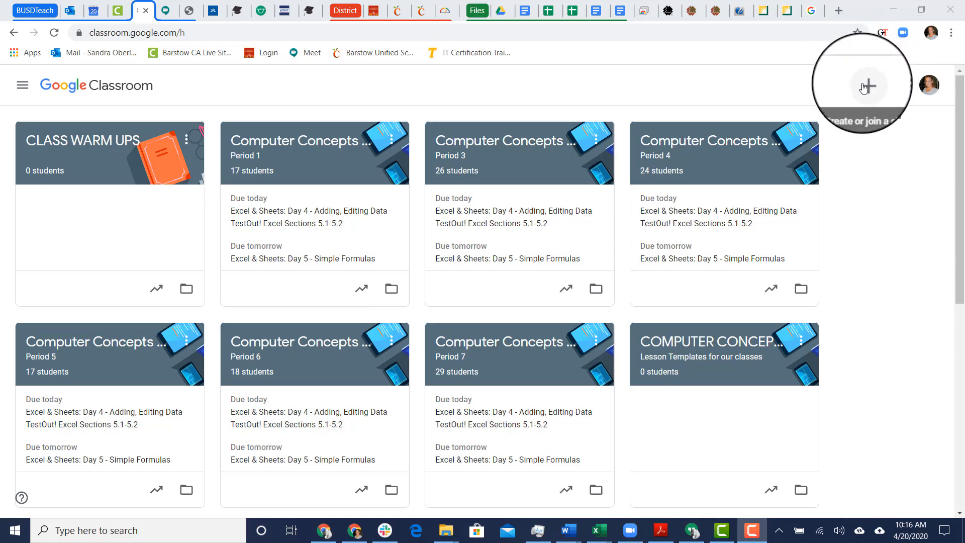
# Create a class named Test Class with section Period 1, subject Teaching Stragies and Room 24
pyautogui.click(864, 87)
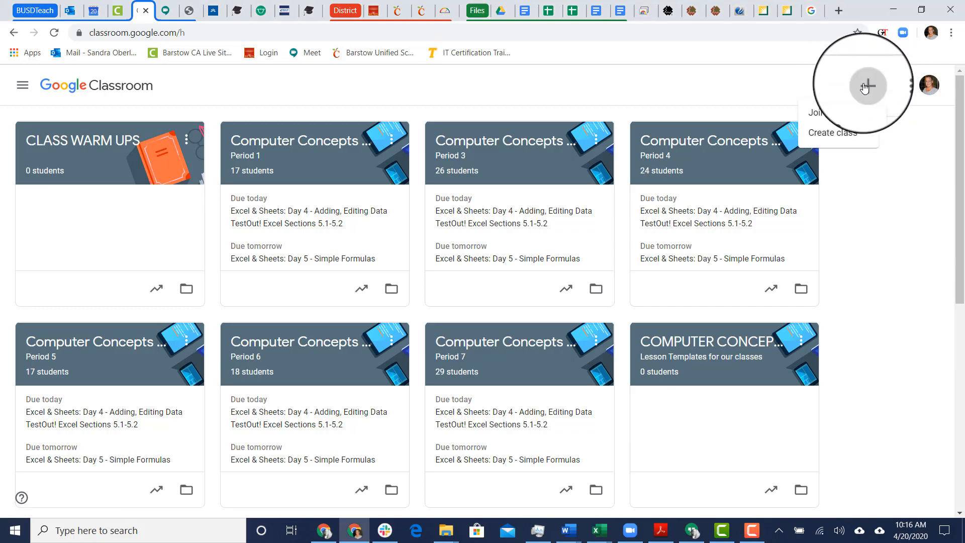
pyautogui.click(839, 135)
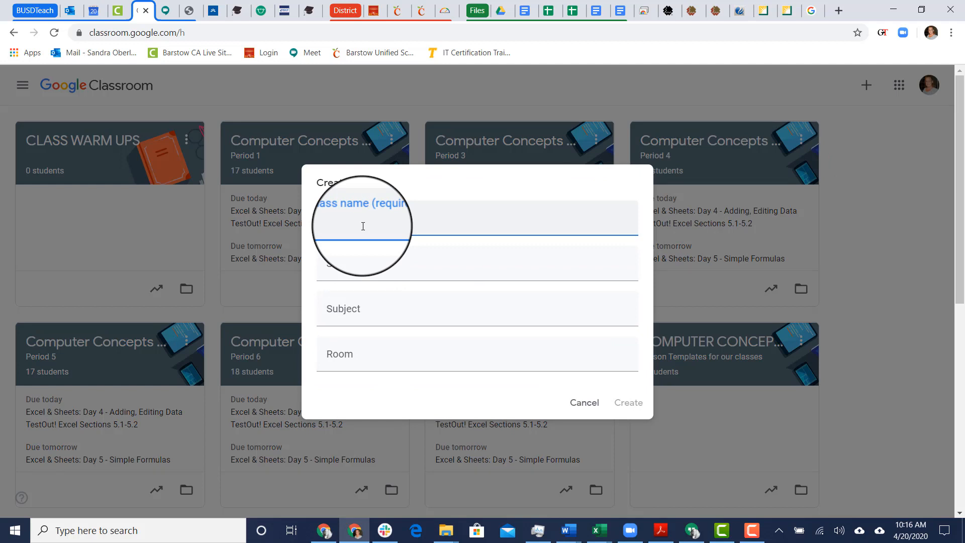
pyautogui.write('Test Class')
pyautogui.click(378, 272)
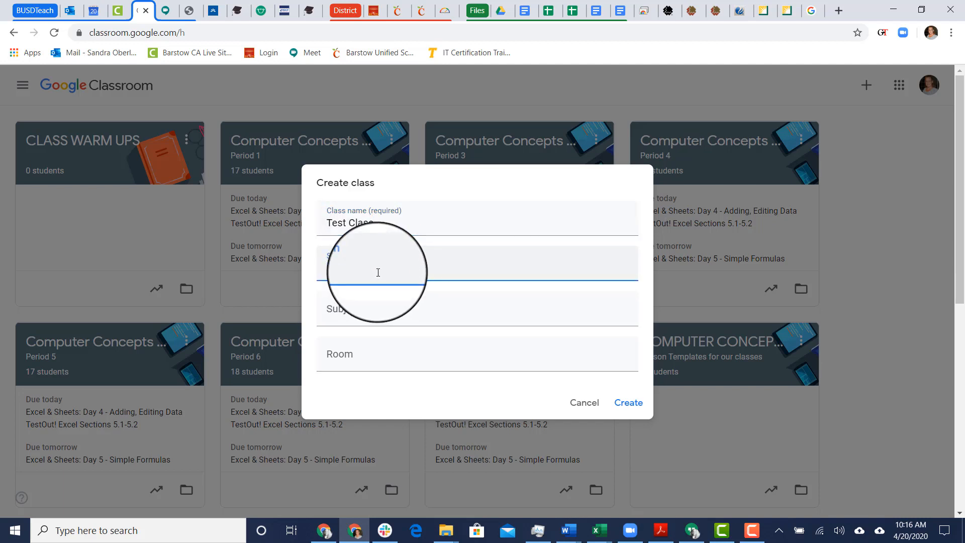
pyautogui.write('Period 1')
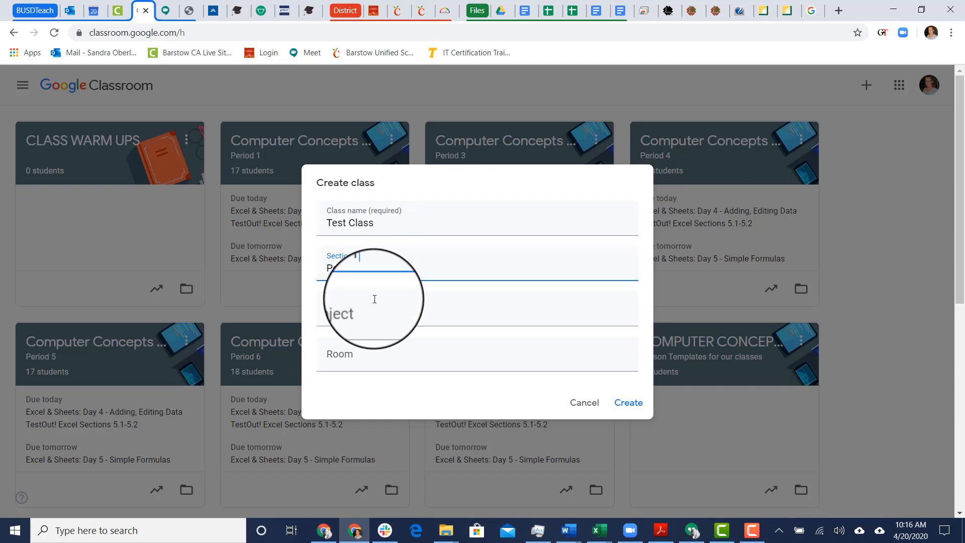
pyautogui.click(378, 318)
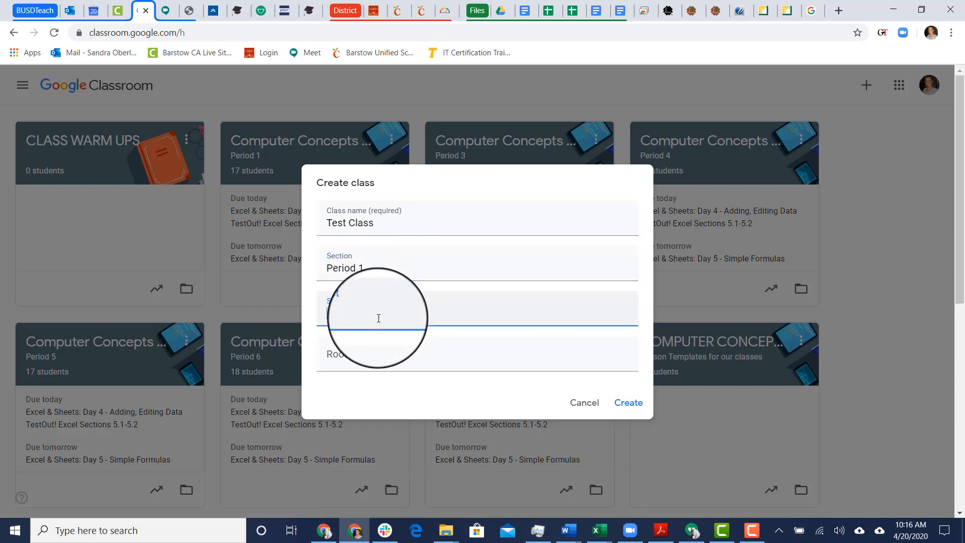
pyautogui.write('Teaching S')
pyautogui.write('tra')
pyautogui.write('gie')
pyautogui.press('BackSpace')
pyautogui.write('ies')
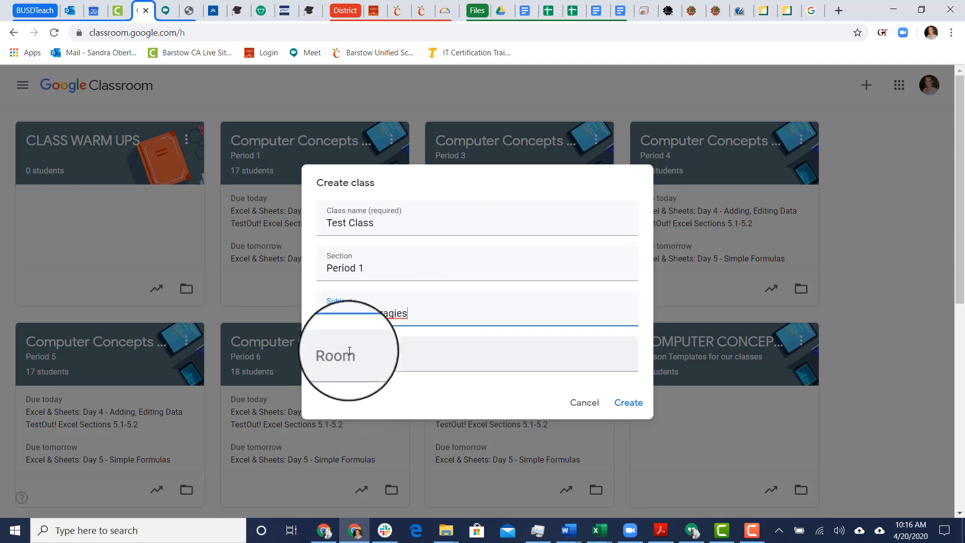
pyautogui.click(371, 343)
pyautogui.write('Room 24')
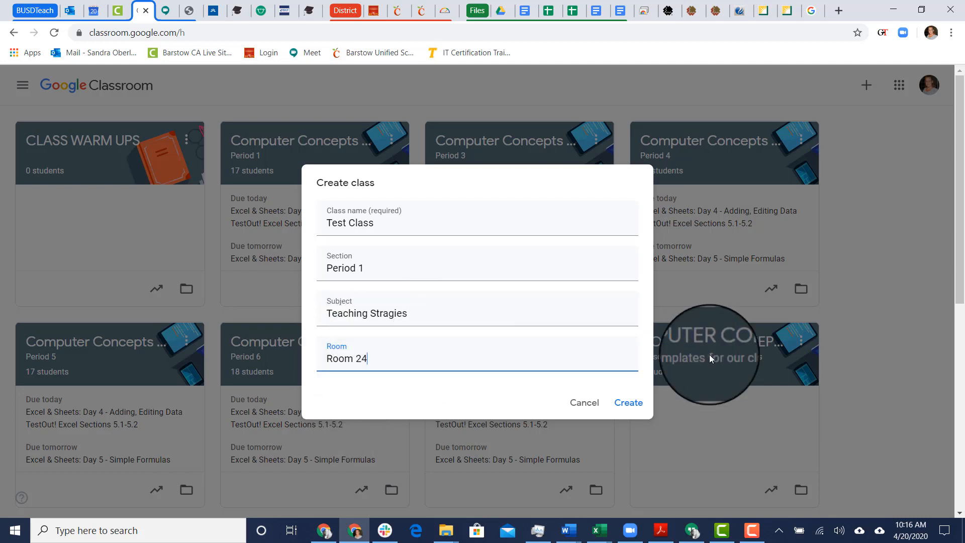
pyautogui.click(632, 408)
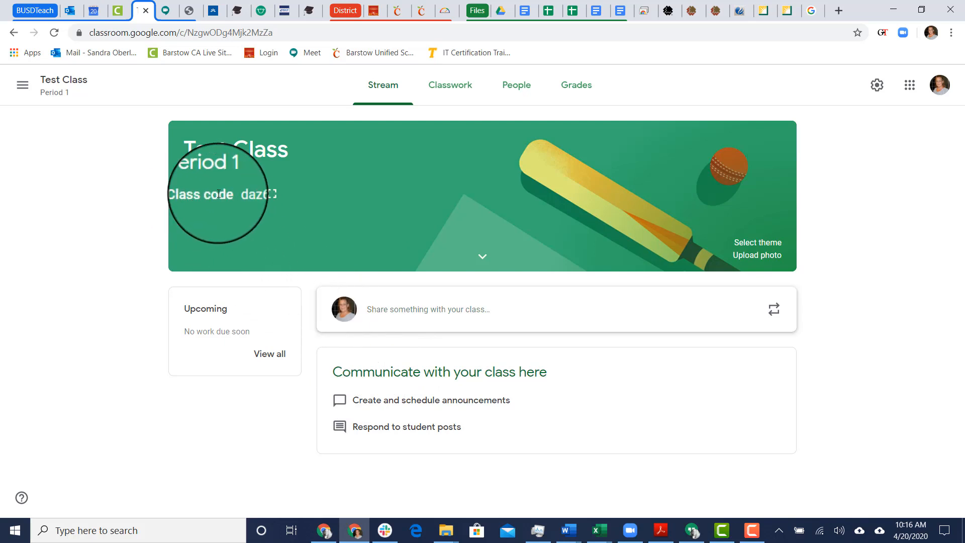
# Select the class code, then show it enlarged full screen and close the display
pyautogui.moveTo(220, 194); pyautogui.dragTo(262, 198)
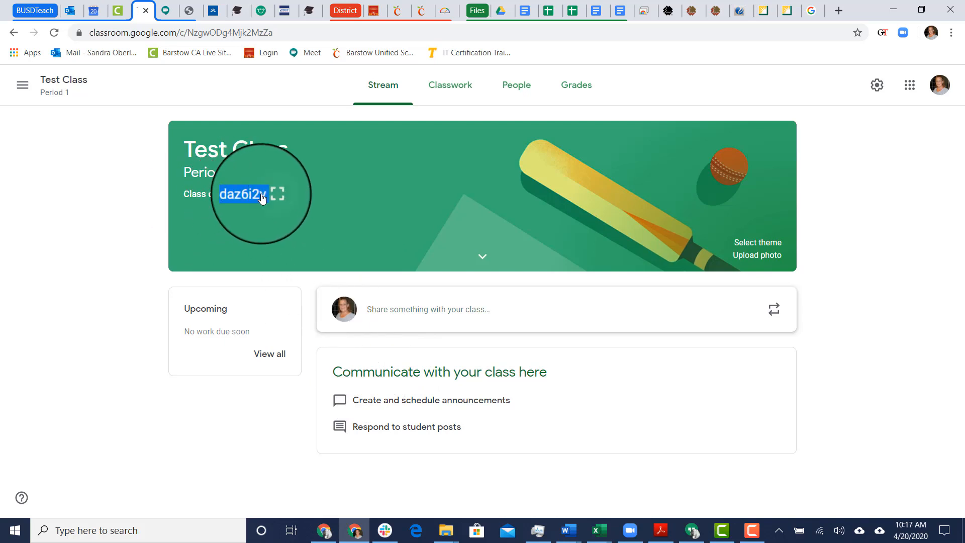
pyautogui.click(92, 217)
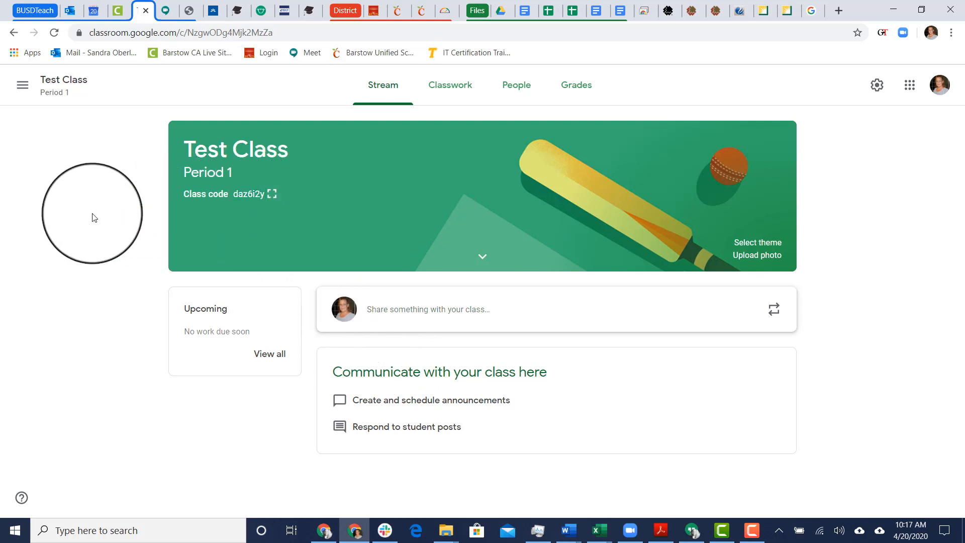
pyautogui.click(272, 195)
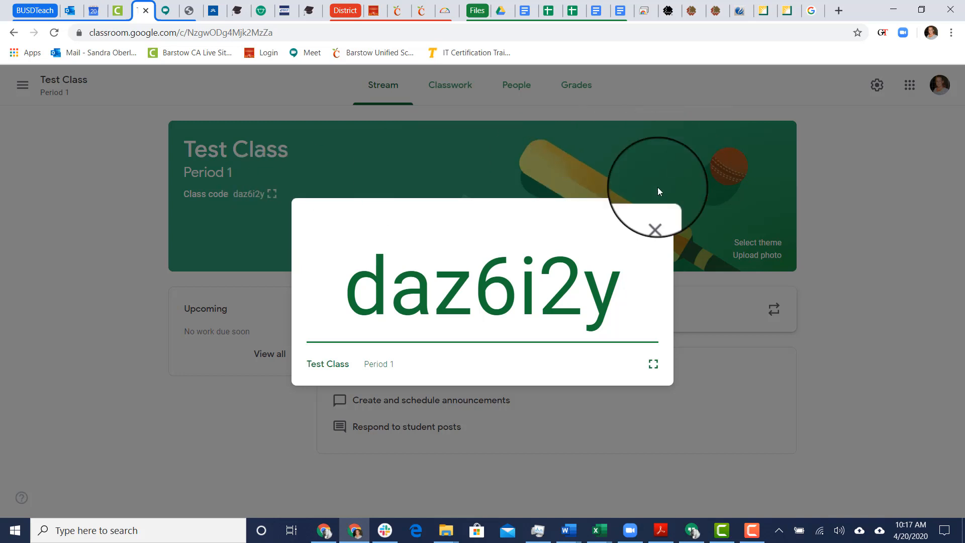
pyautogui.click(656, 216)
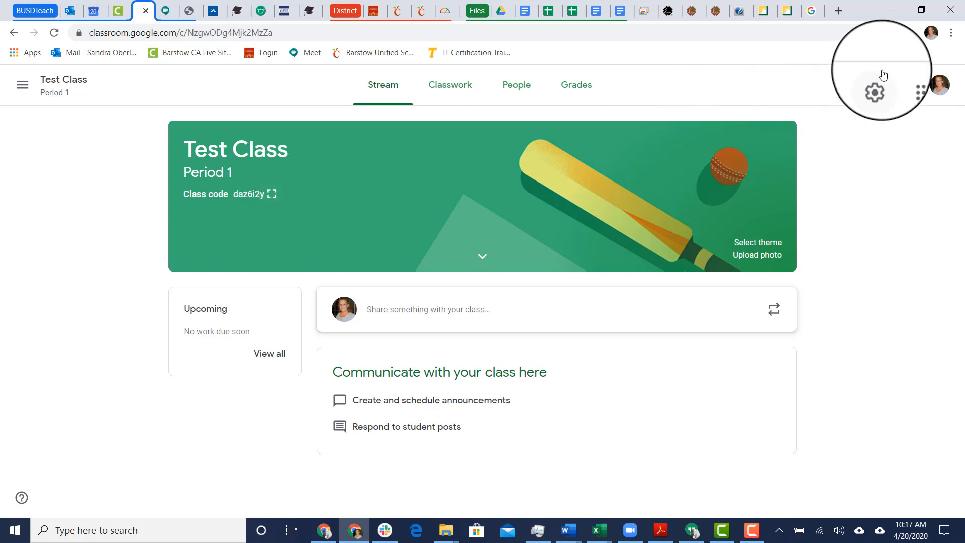
# In class settings, look over the General Class code and Stream options without changing them
pyautogui.click(877, 86)
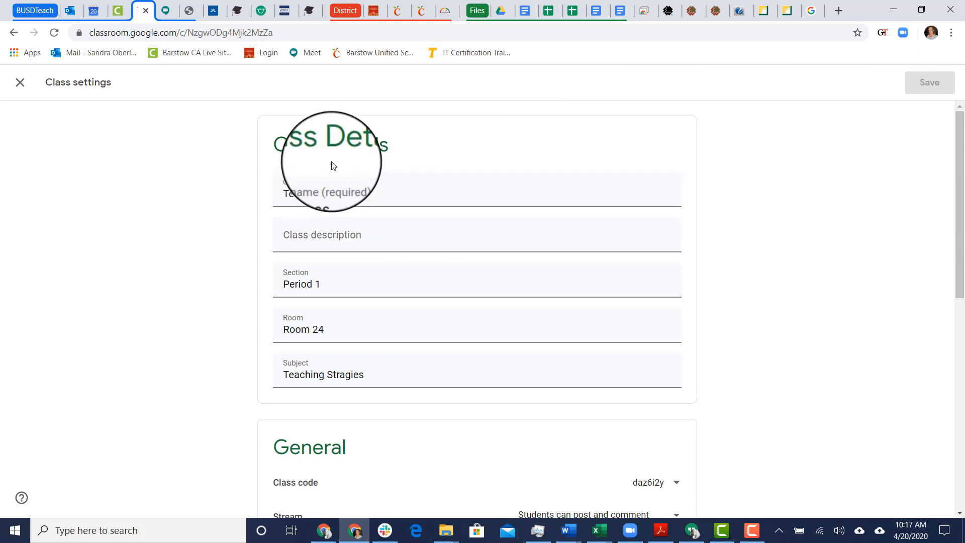
pyautogui.scroll(-5, 522, 242)
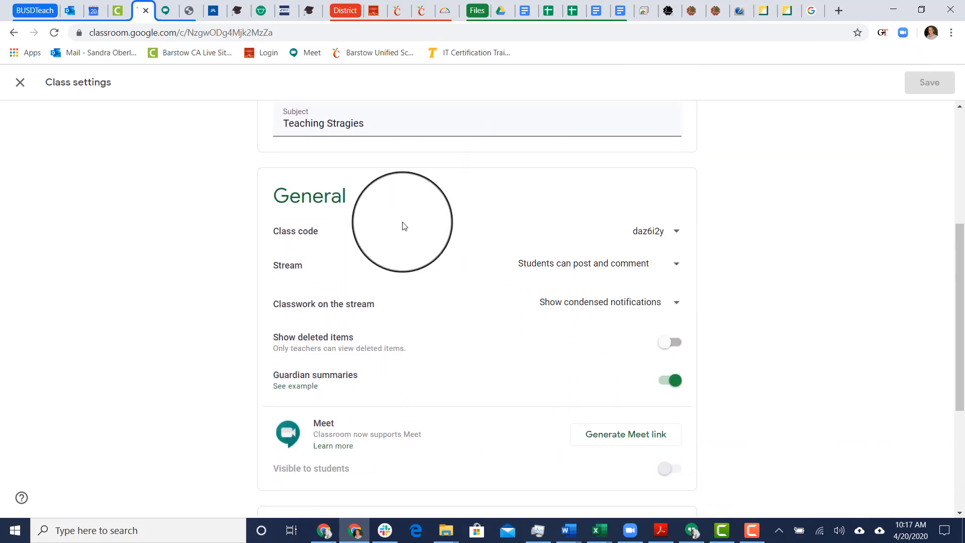
pyautogui.click(685, 238)
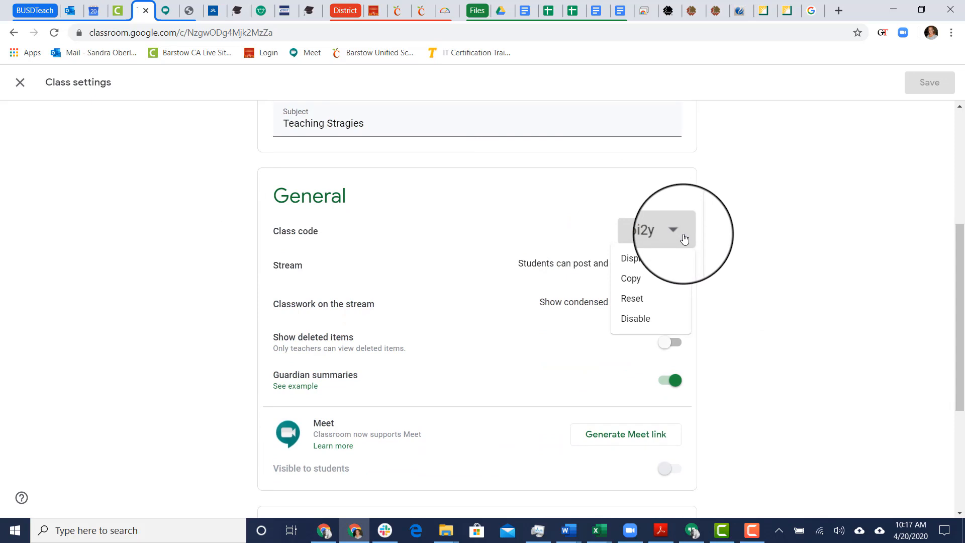
pyautogui.click(732, 223)
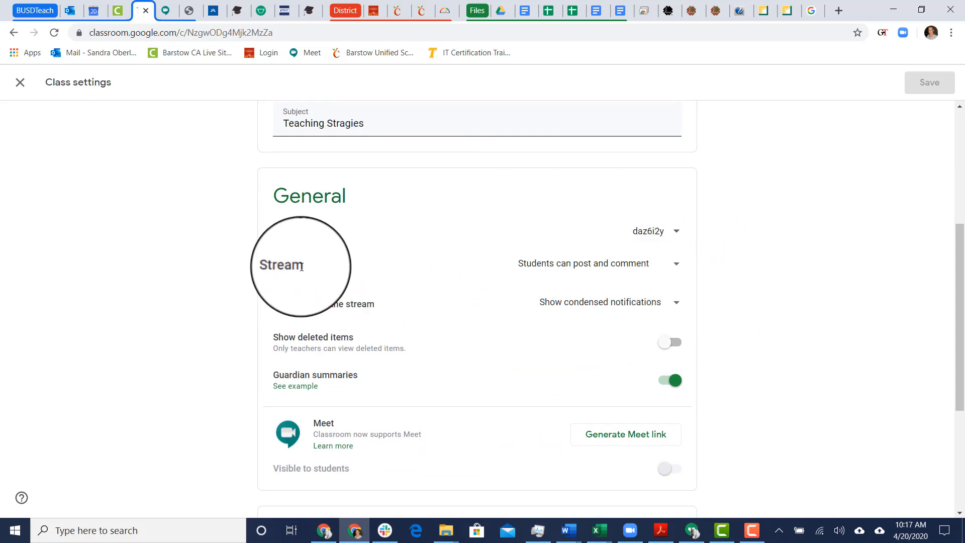
pyautogui.click(680, 265)
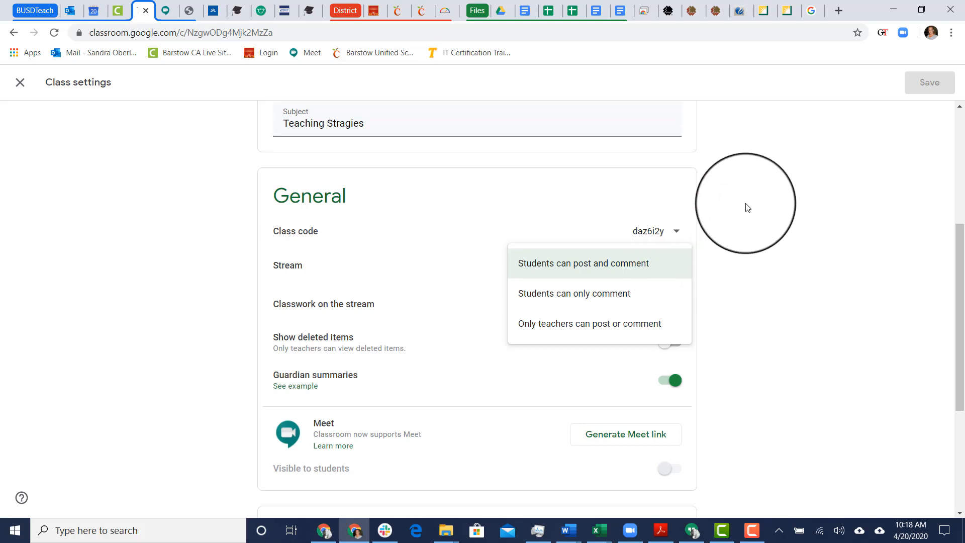
pyautogui.click(746, 206)
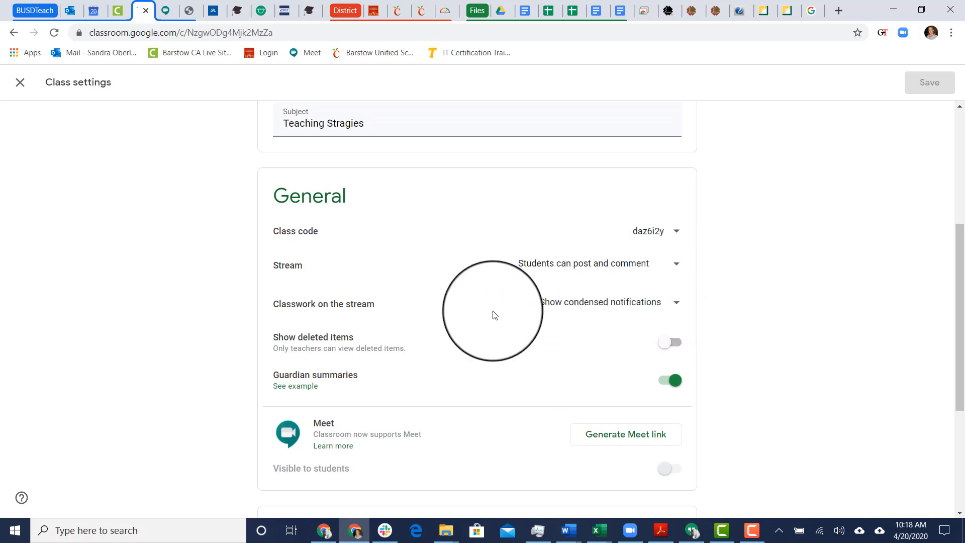
pyautogui.click(677, 304)
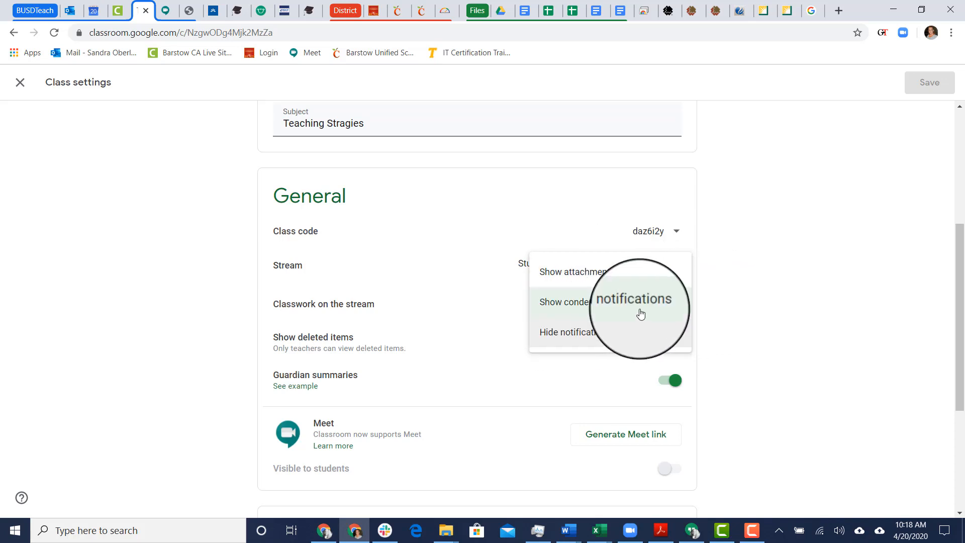
pyautogui.click(728, 304)
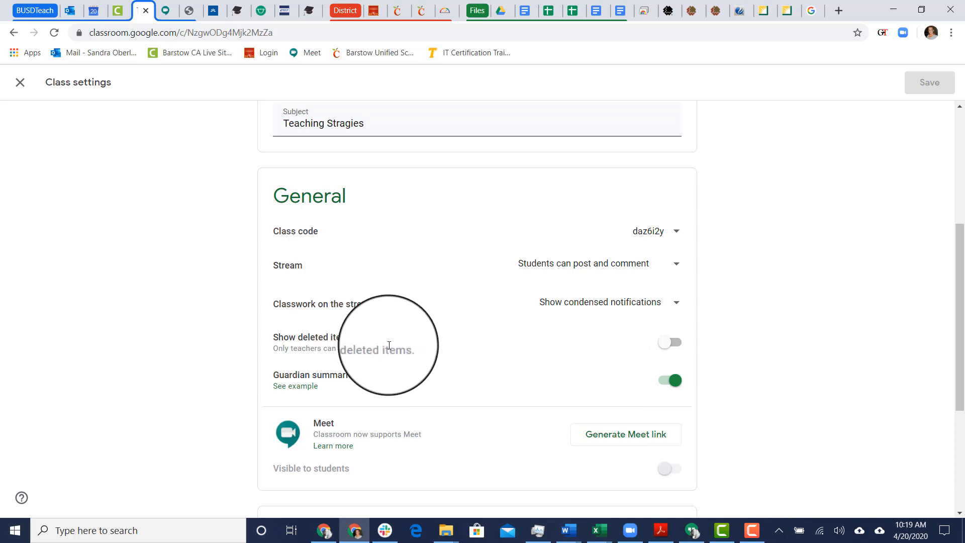
pyautogui.click(319, 390)
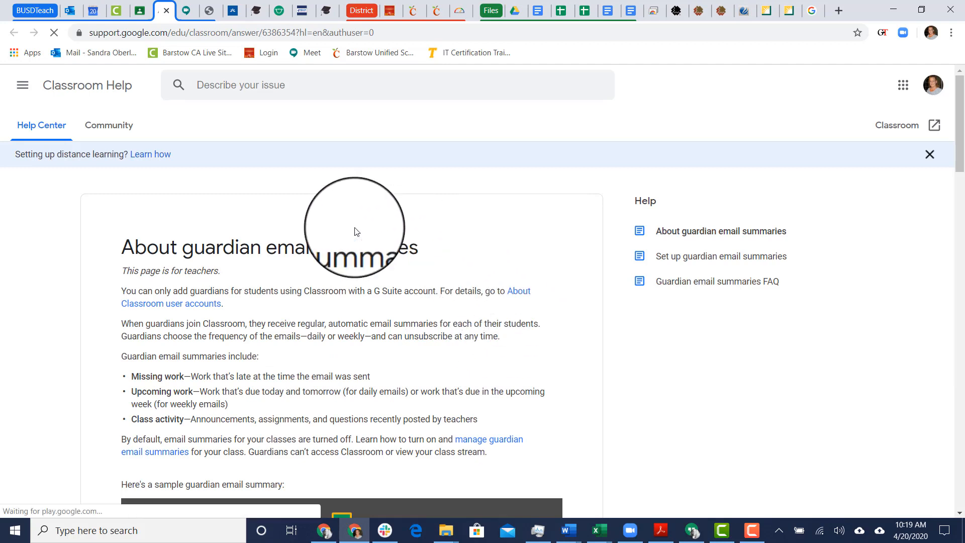
pyautogui.scroll(-3, 399, 280)
pyautogui.scroll(-15, 402, 286)
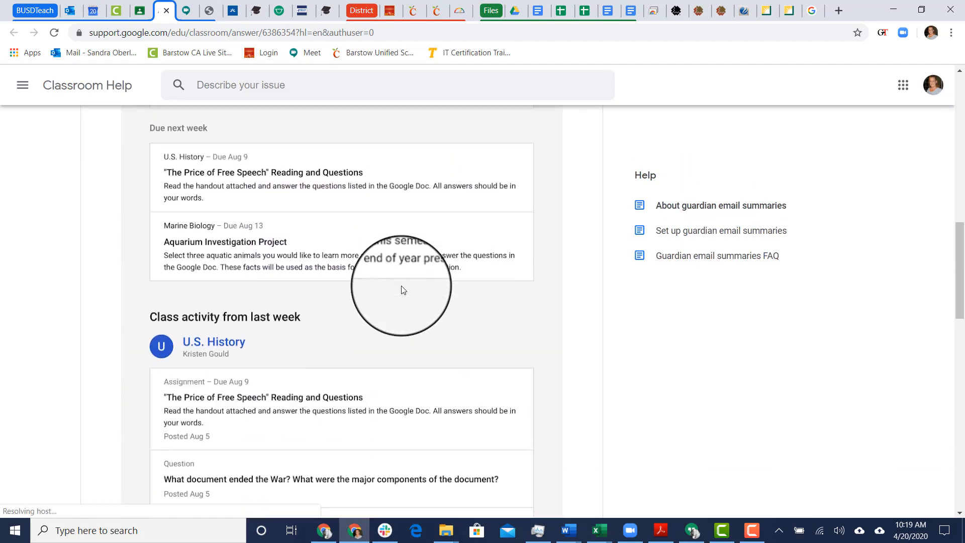
pyautogui.scroll(15, 398, 229)
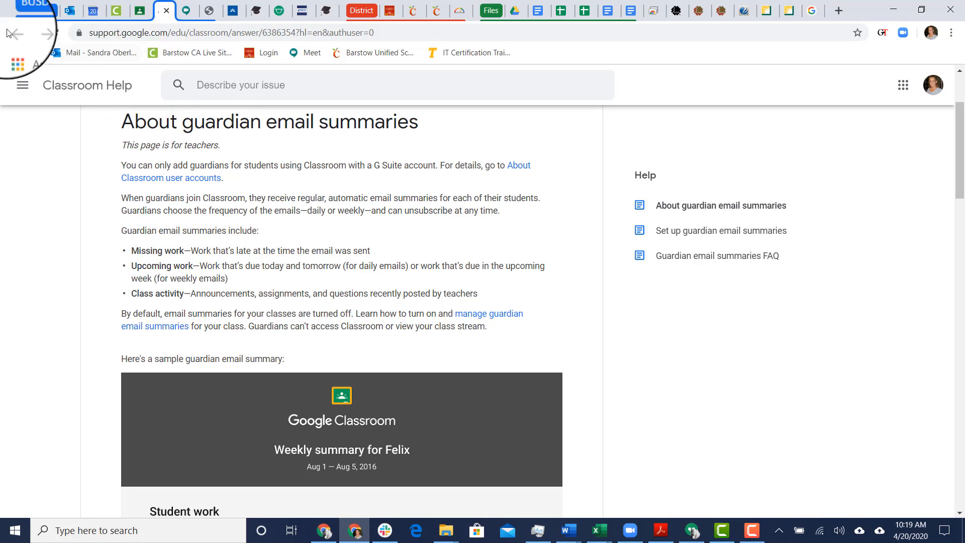
pyautogui.click(169, 10)
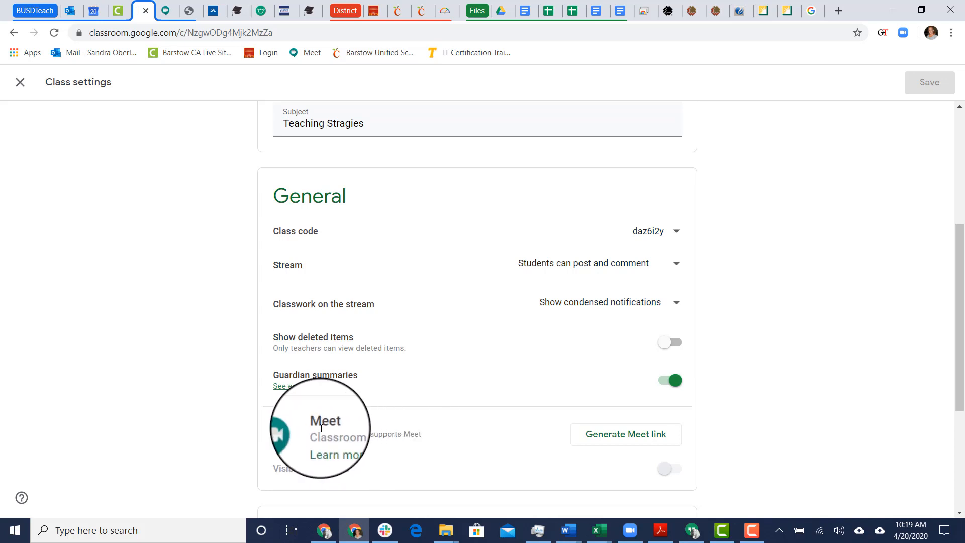
# Generate a Meet link for the class, keeping it visible to students
pyautogui.click(621, 436)
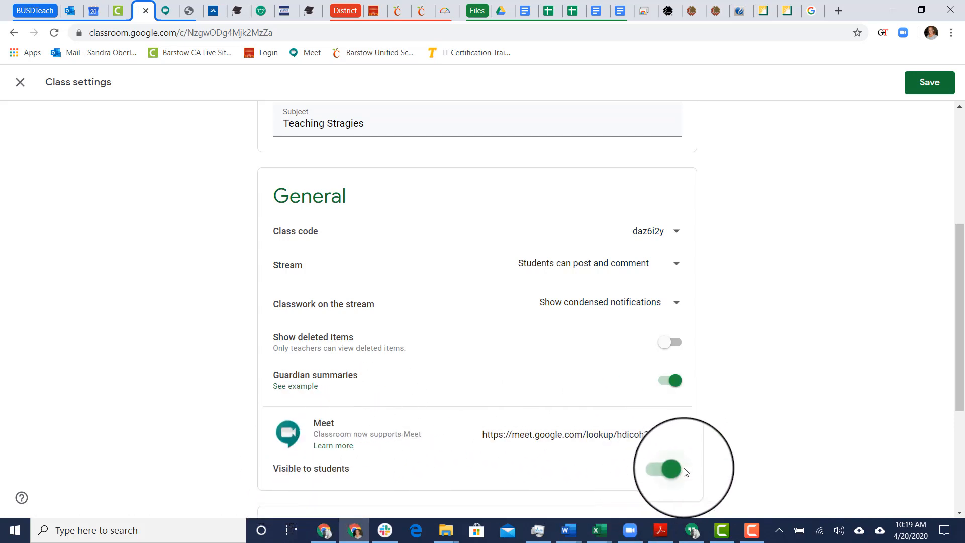
pyautogui.scroll(-4, 808, 420)
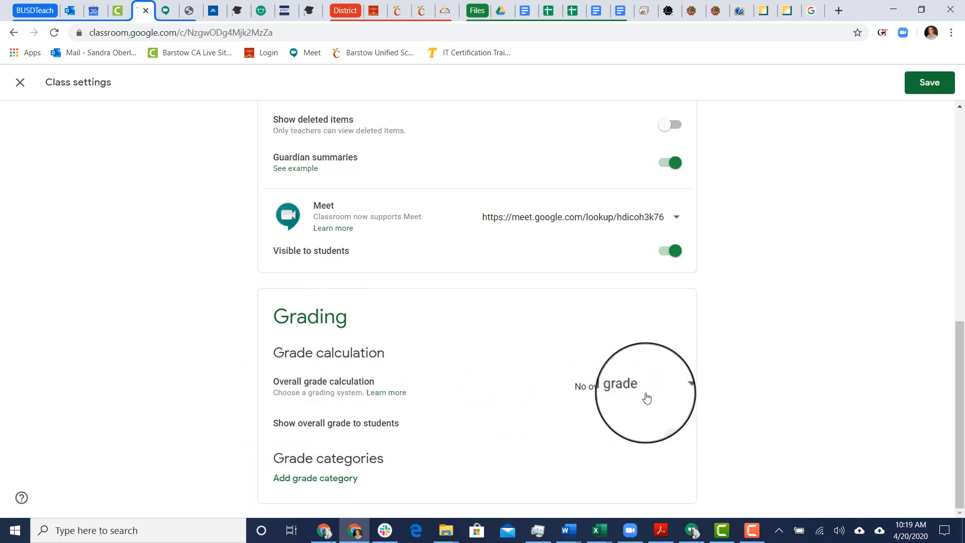
# Set overall grade calculation to Weighted by category and turn on showing it to students
pyautogui.click(674, 391)
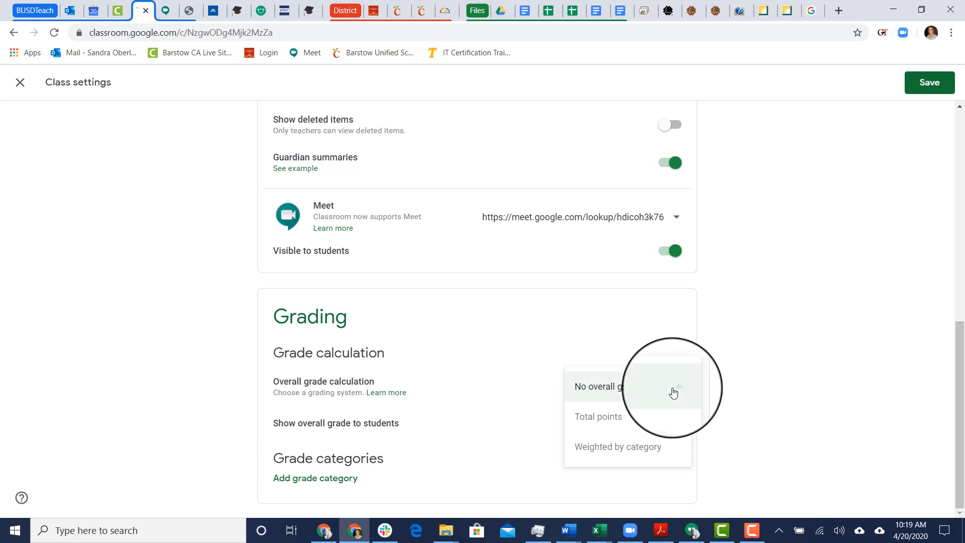
pyautogui.click(626, 455)
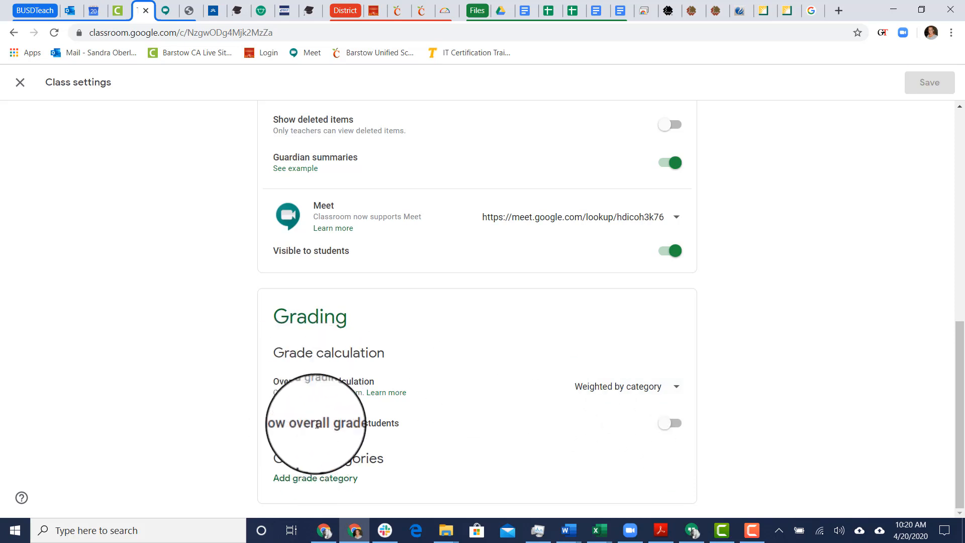
pyautogui.click(679, 426)
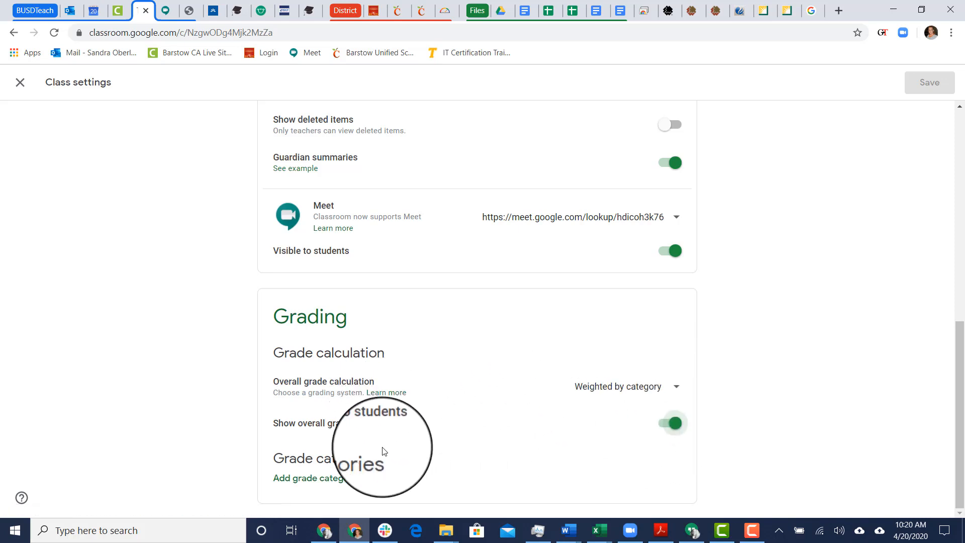
# Add grade categories Classwork at 25% and Projects at 50%
pyautogui.click(328, 486)
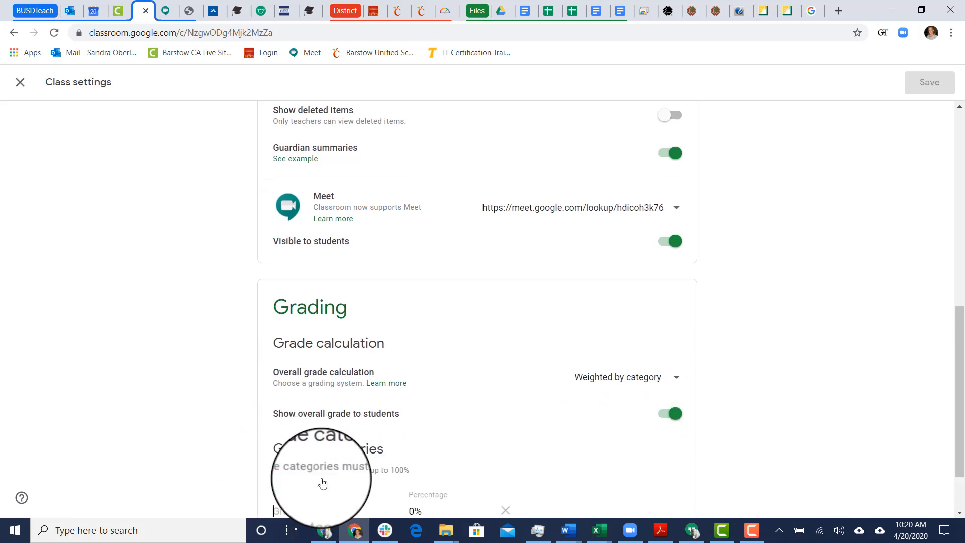
pyautogui.scroll(-2, 370, 412)
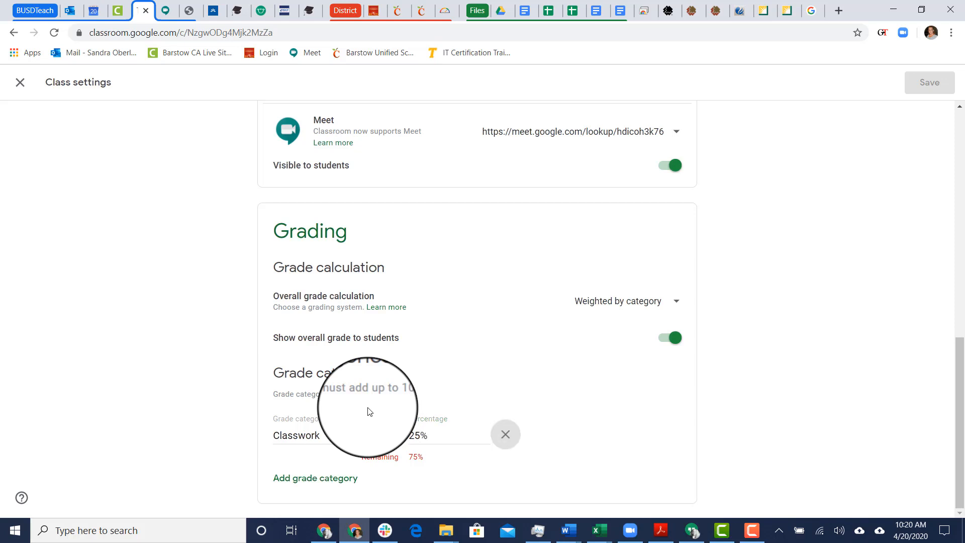
pyautogui.click(319, 478)
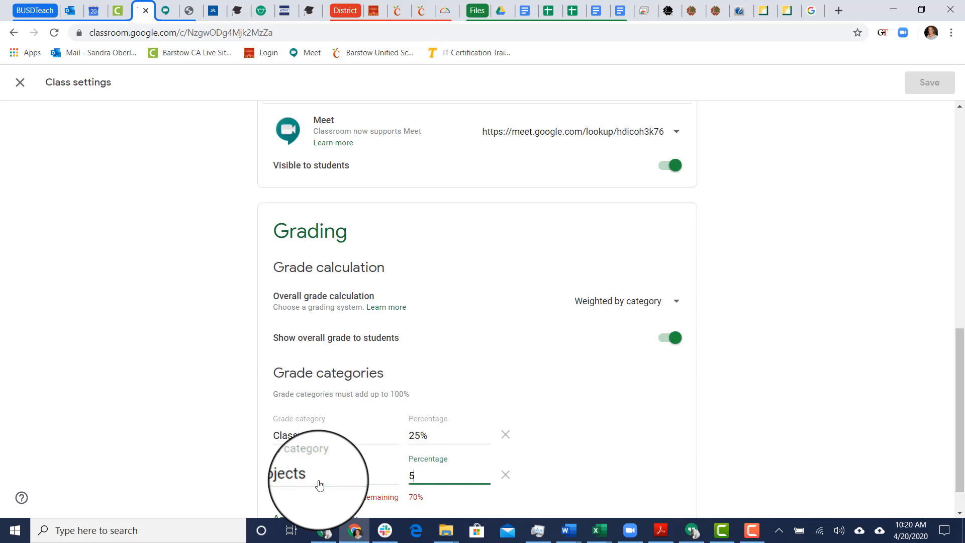
pyautogui.press('Tab')
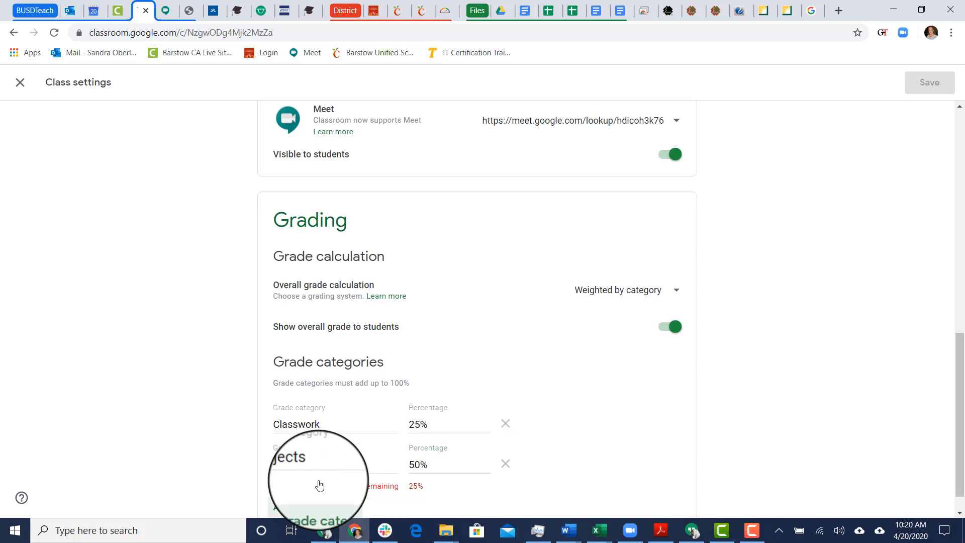
# Add a Tests grade category and correct its weight to 25%
pyautogui.click(325, 509)
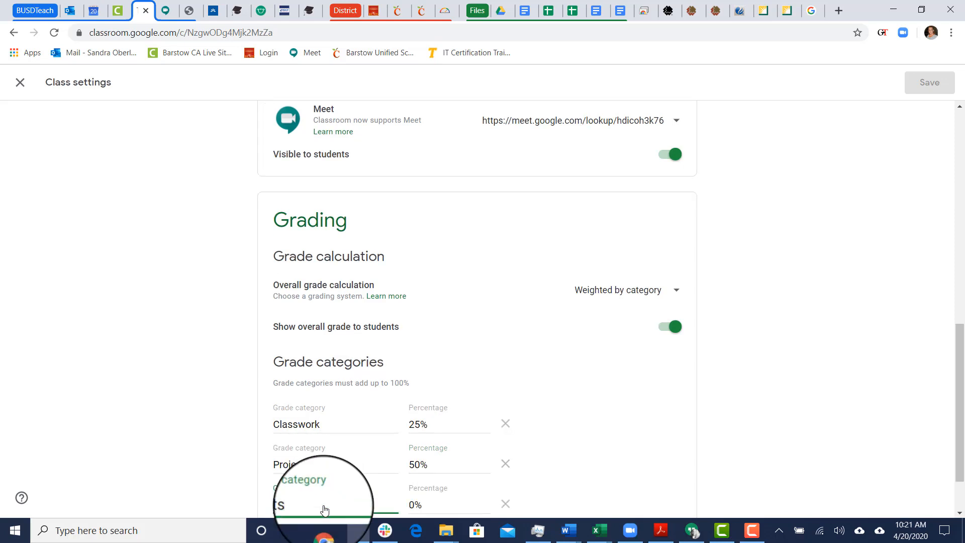
pyautogui.scroll(-1, 606, 460)
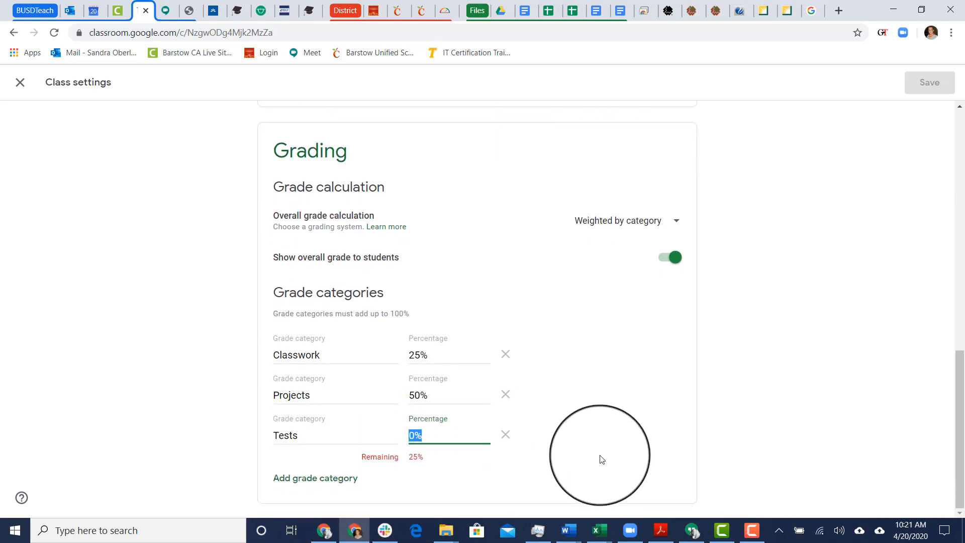
pyautogui.write('25')
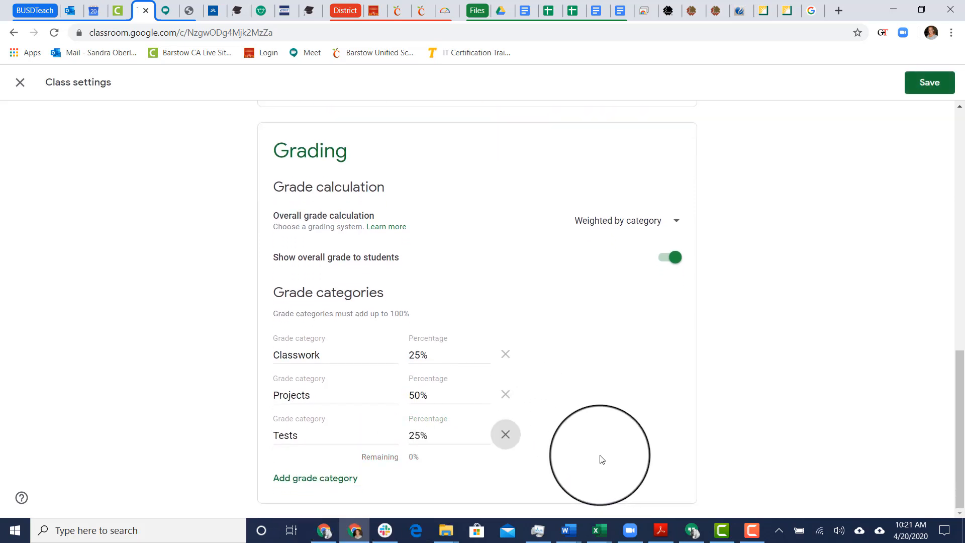
pyautogui.click(428, 435)
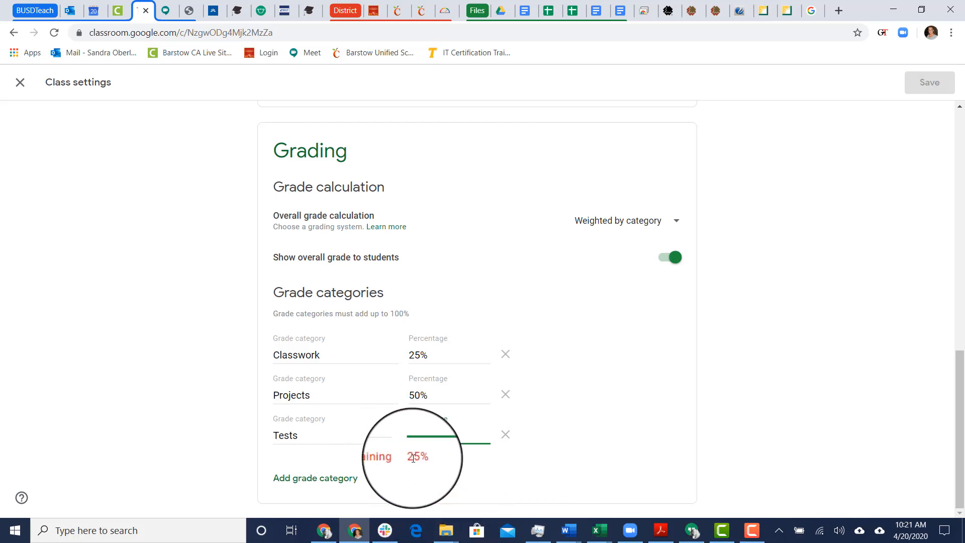
pyautogui.write('256')
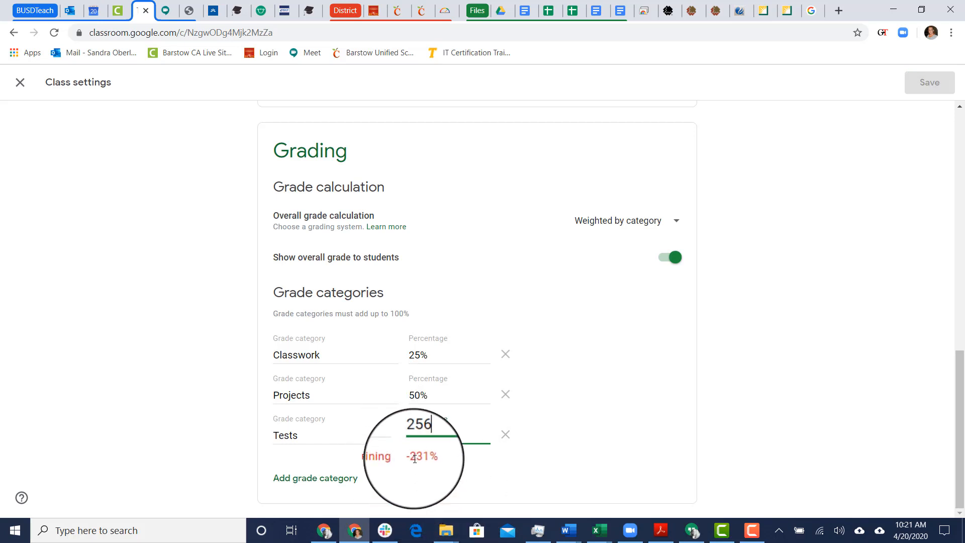
pyautogui.press('Tab')
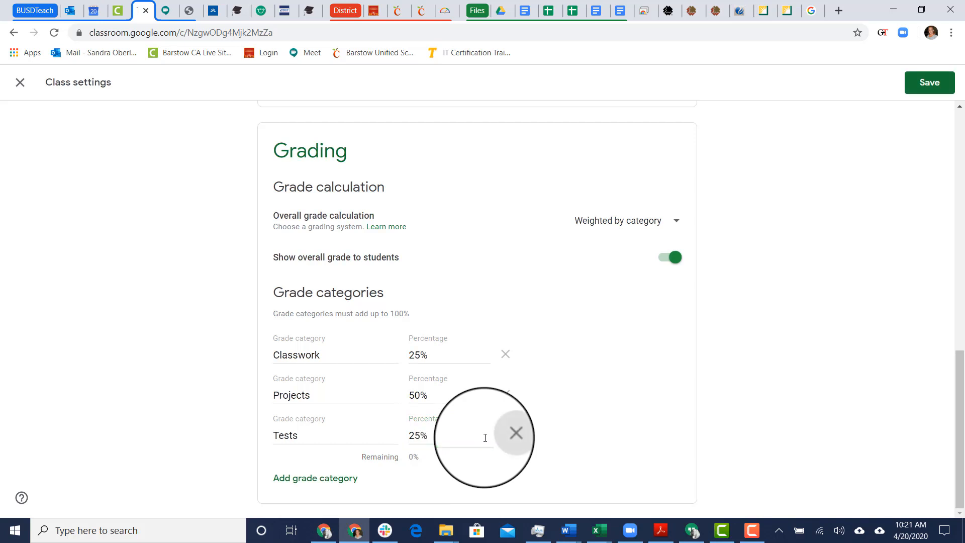
# Add an After Closure grade category weighted at 0%
pyautogui.click(313, 483)
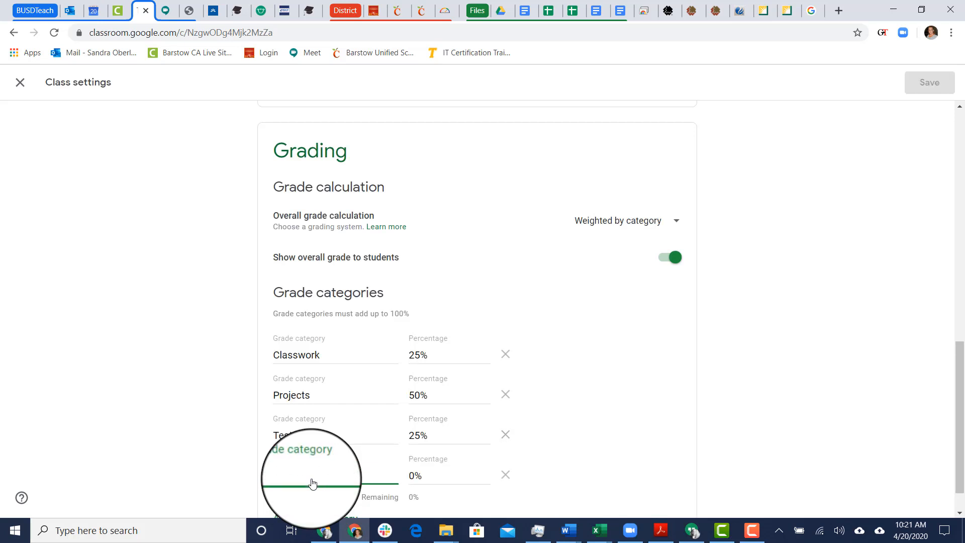
pyautogui.write('After Clos')
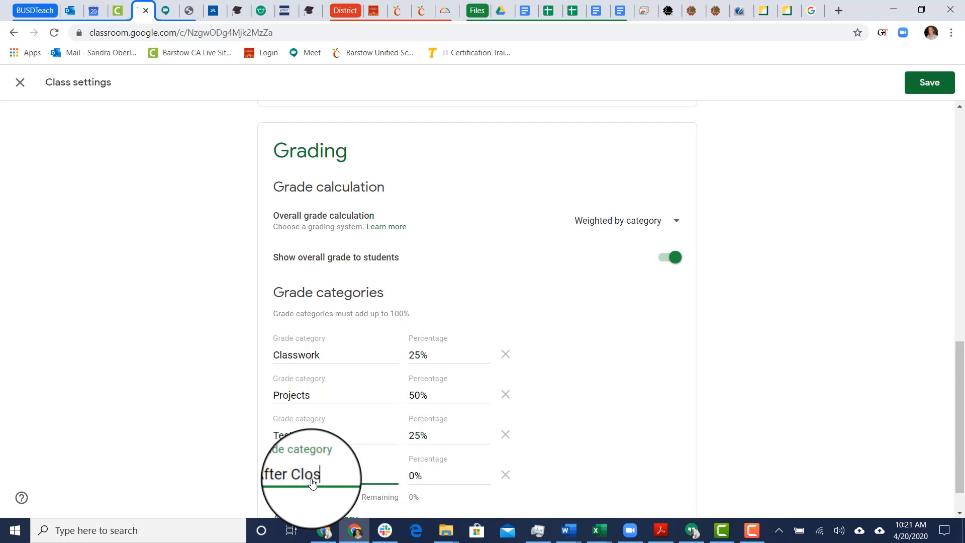
pyautogui.write('ure')
pyautogui.press('Tab')
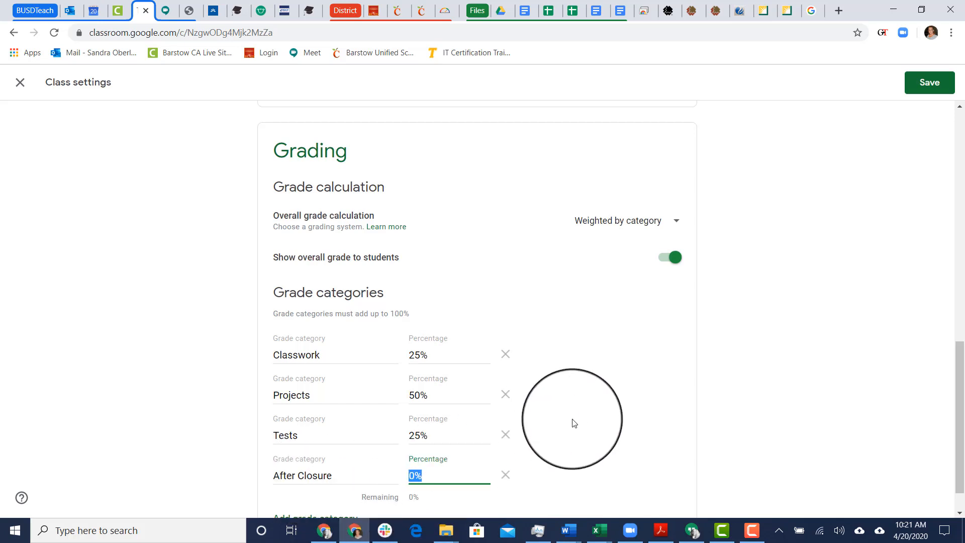
pyautogui.scroll(-1, 531, 421)
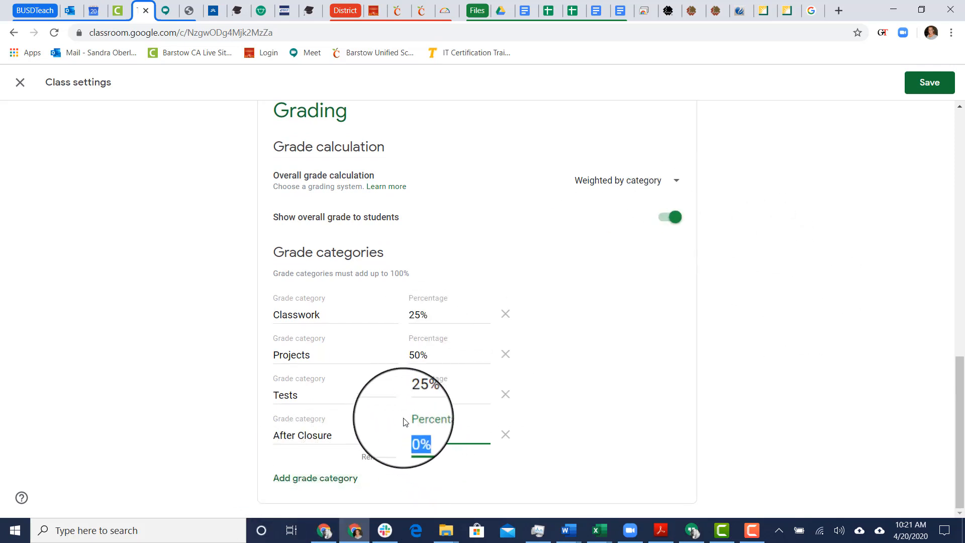
# Remove the extra empty category row added below After Closure
pyautogui.click(297, 478)
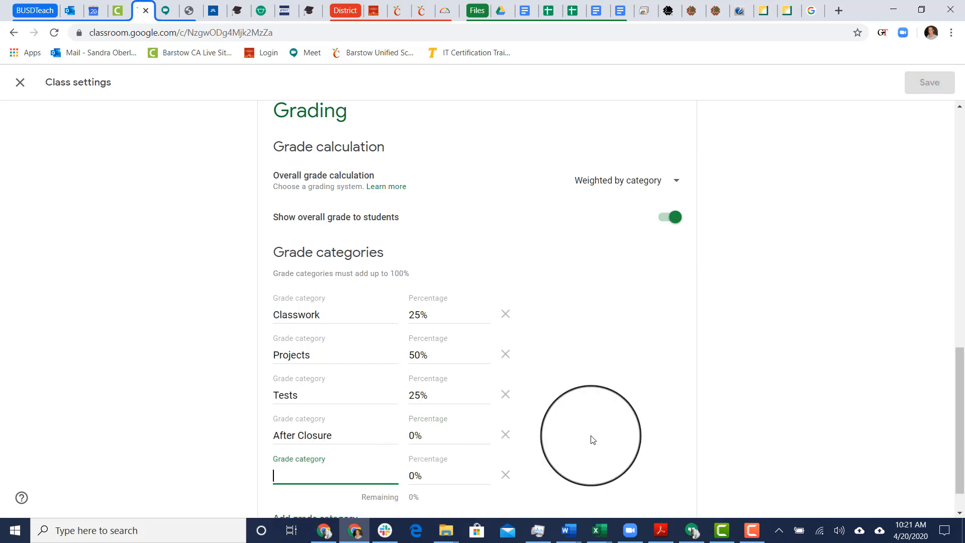
pyautogui.scroll(-1, 629, 420)
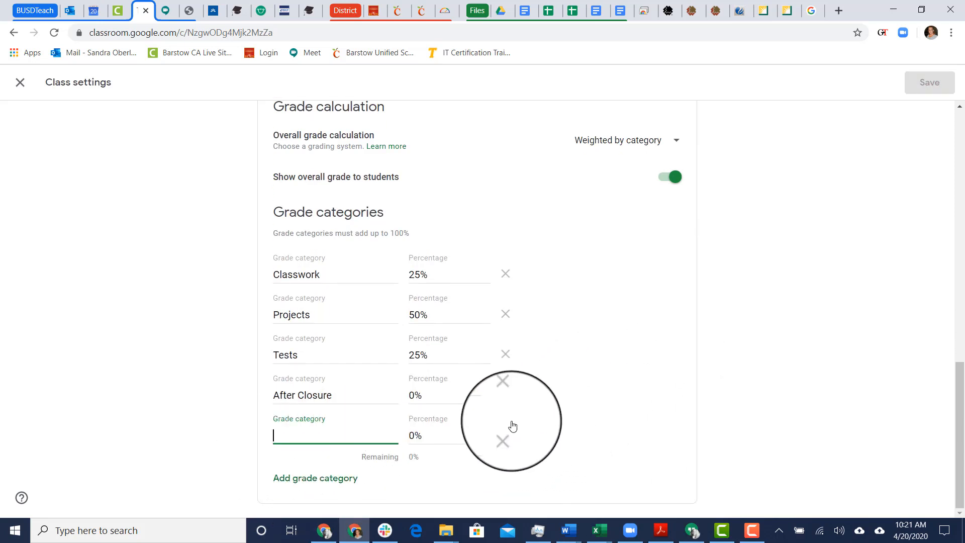
pyautogui.click(504, 436)
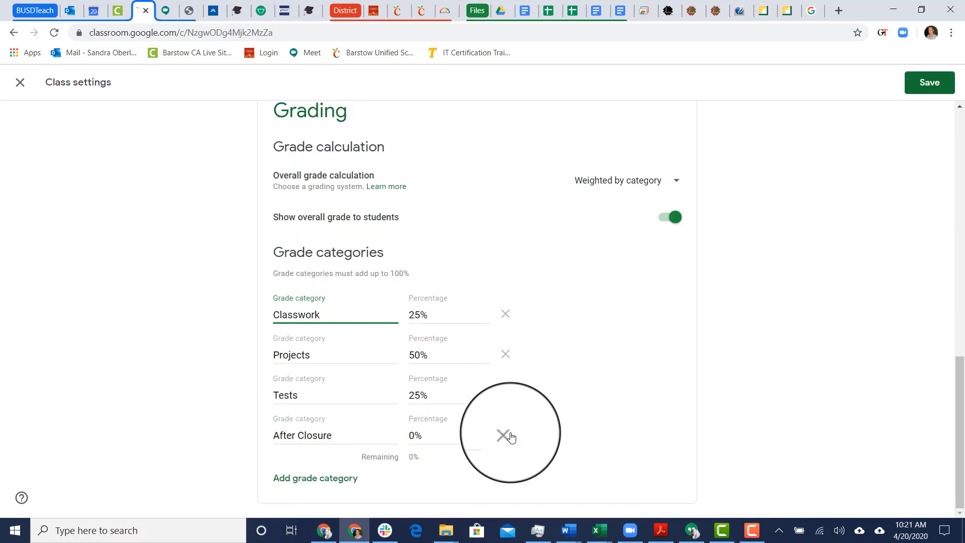
pyautogui.scroll(1, 668, 334)
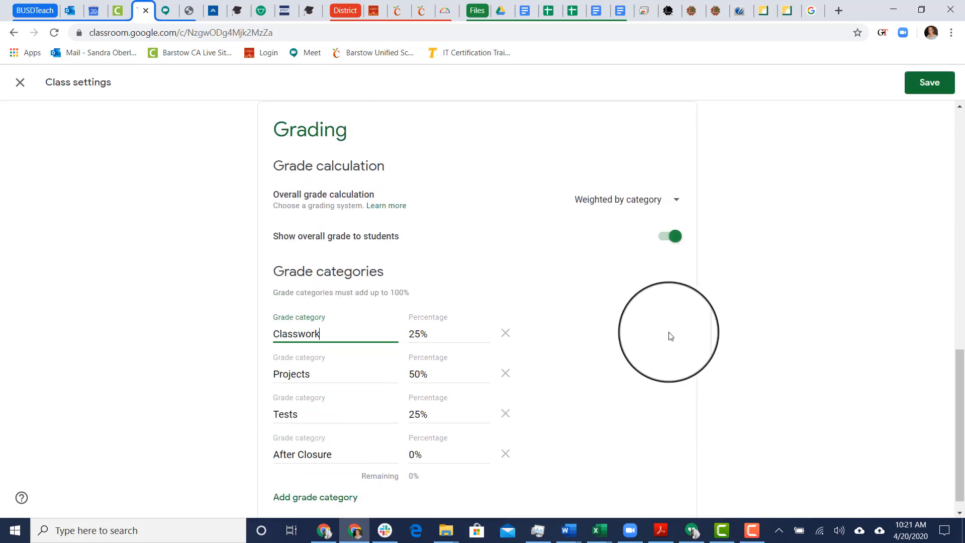
pyautogui.scroll(-1, 670, 335)
pyautogui.scroll(16, 669, 334)
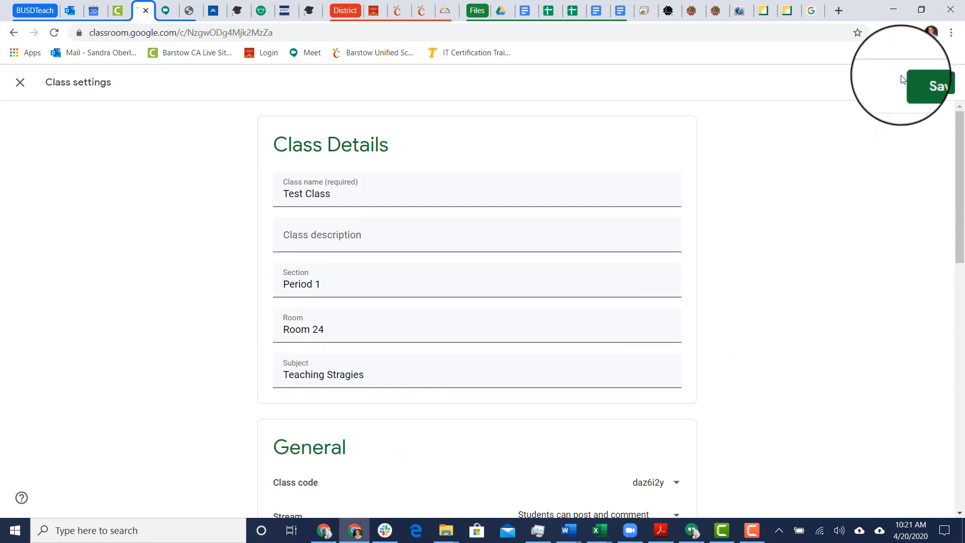
# Save the class settings, then on Classwork start adding a topic and cancel it
pyautogui.click(935, 83)
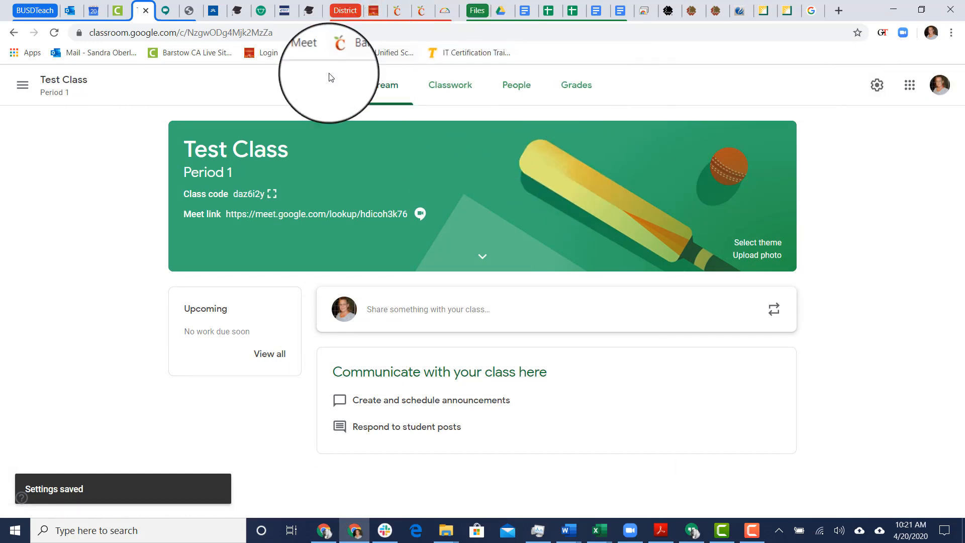
pyautogui.click(452, 90)
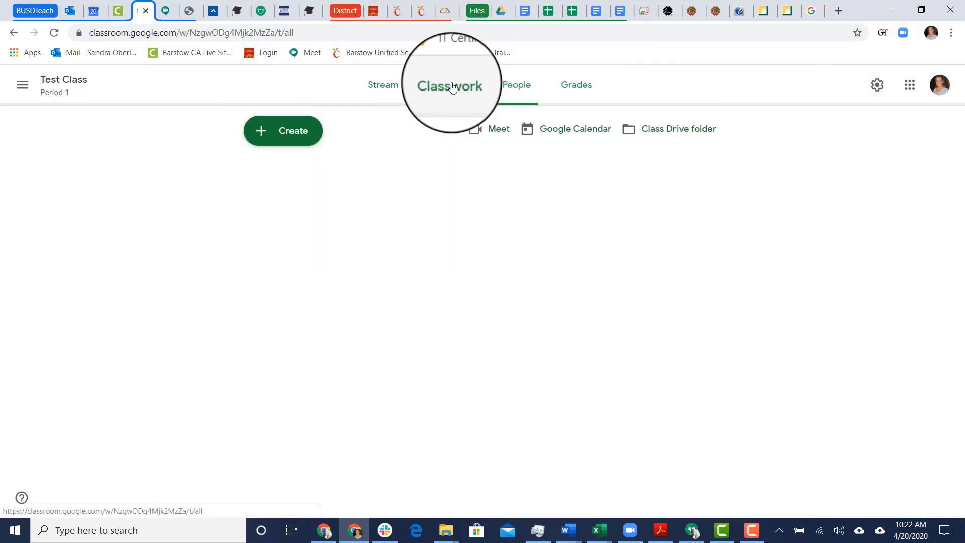
pyautogui.click(291, 133)
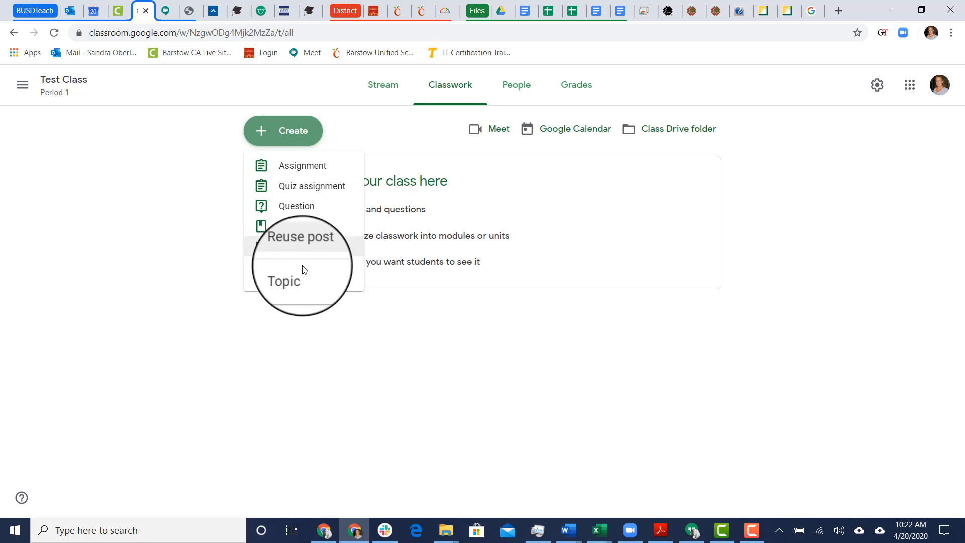
pyautogui.click(284, 281)
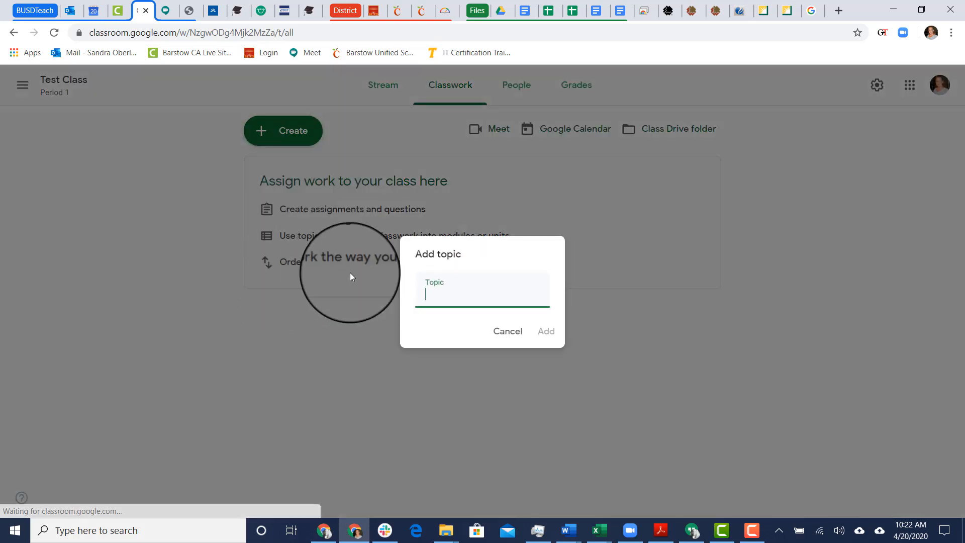
pyautogui.click(511, 335)
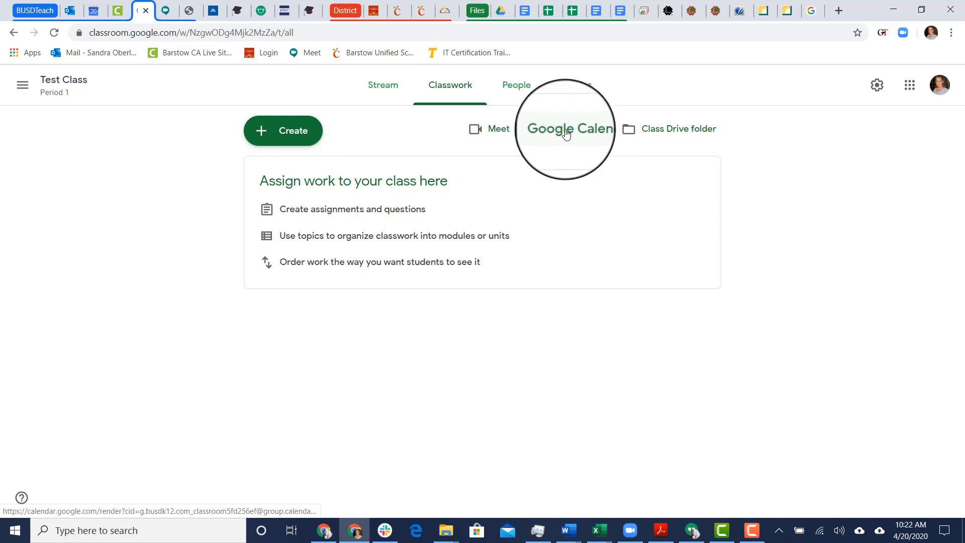
# On the People page, try inviting a student found by search to the class
pyautogui.click(518, 89)
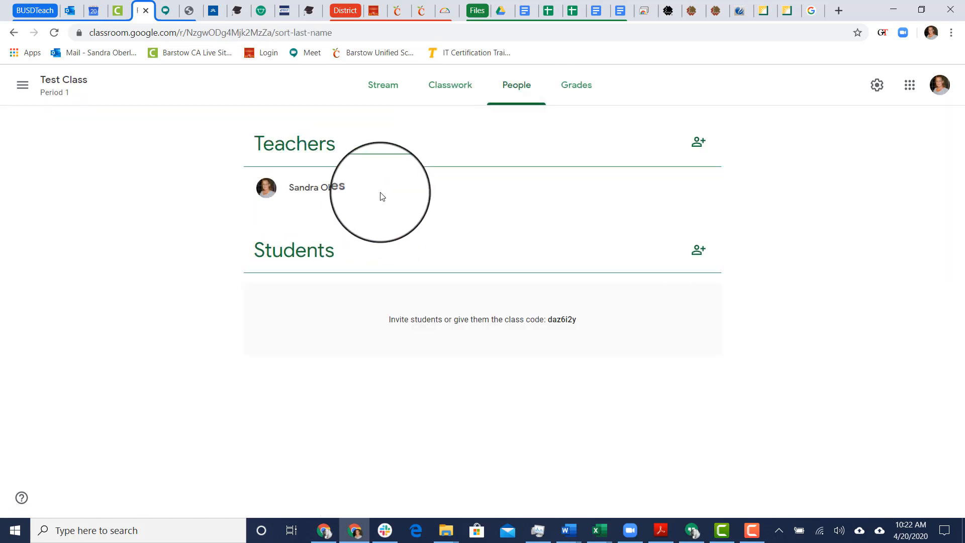
pyautogui.click(700, 253)
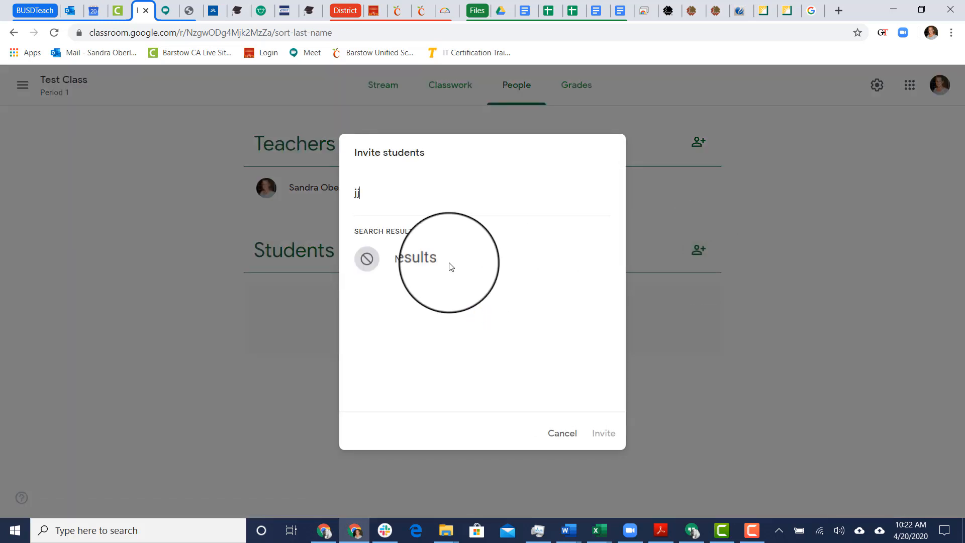
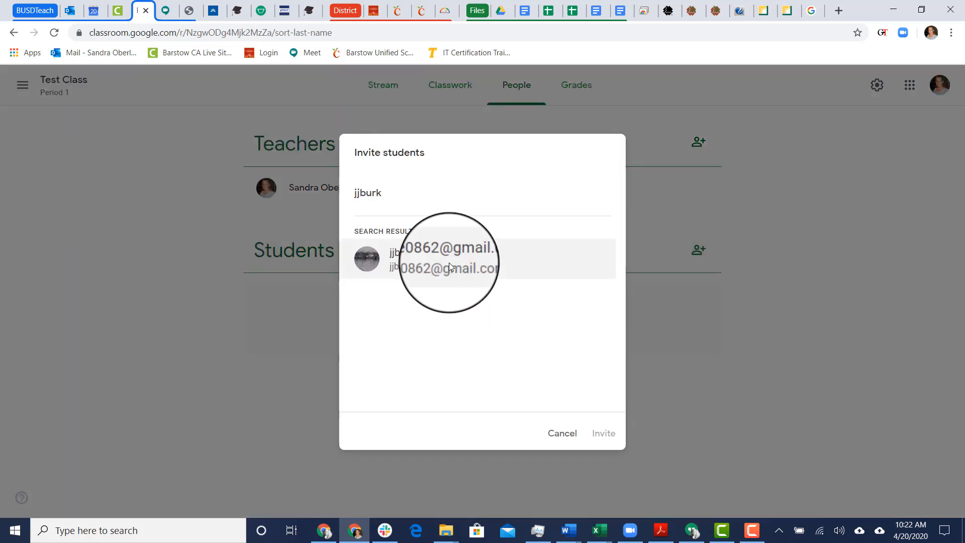
pyautogui.click(448, 263)
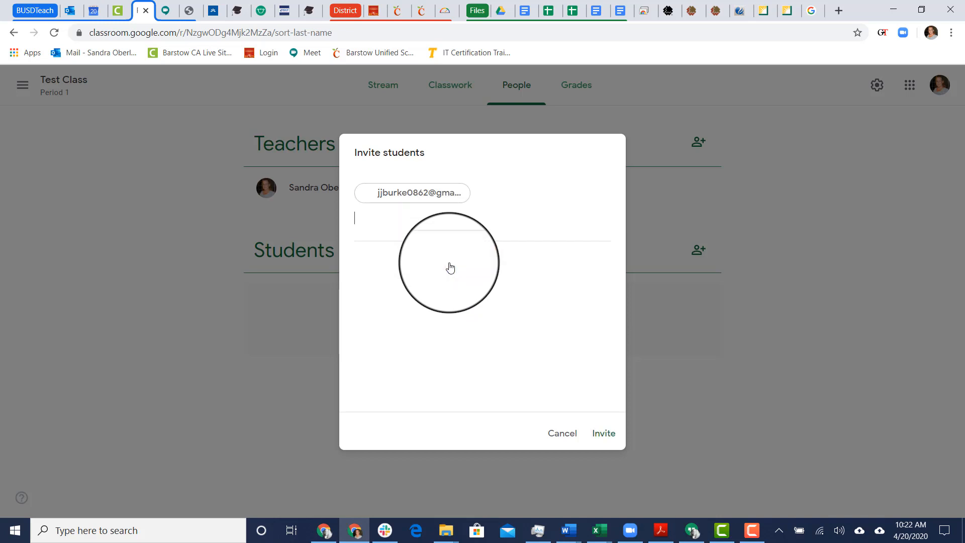
pyautogui.click(605, 433)
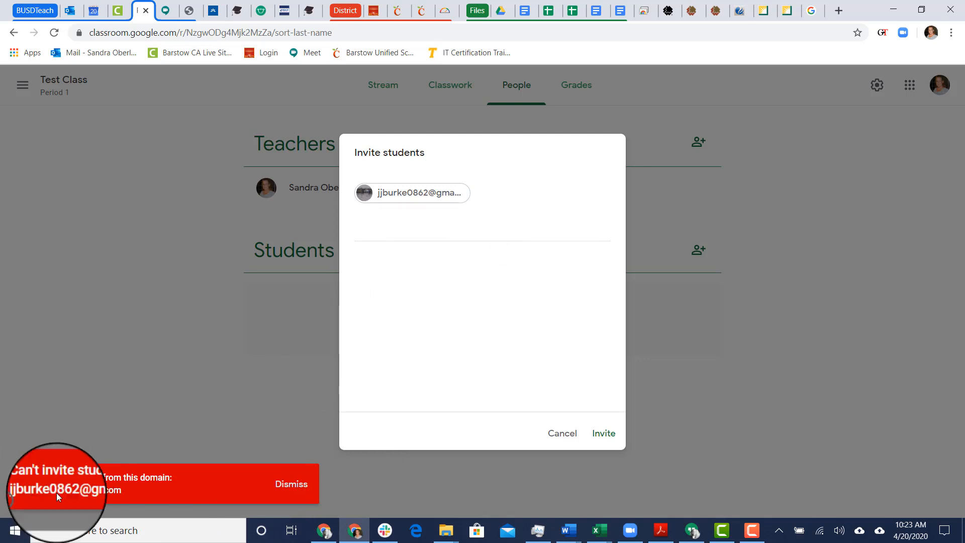
# Dismiss the can't-invite error, remove the student from the invite and cancel it
pyautogui.click(297, 490)
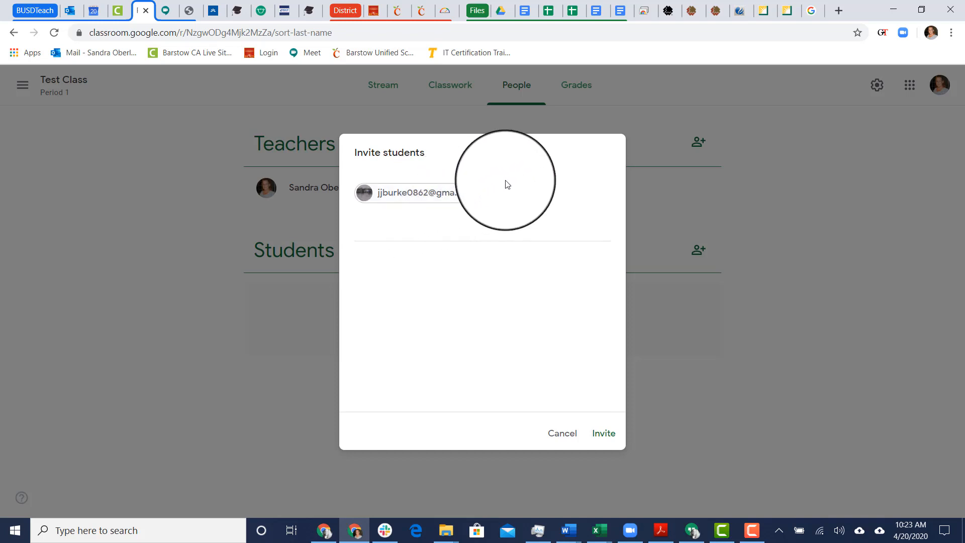
pyautogui.rightClick(461, 204)
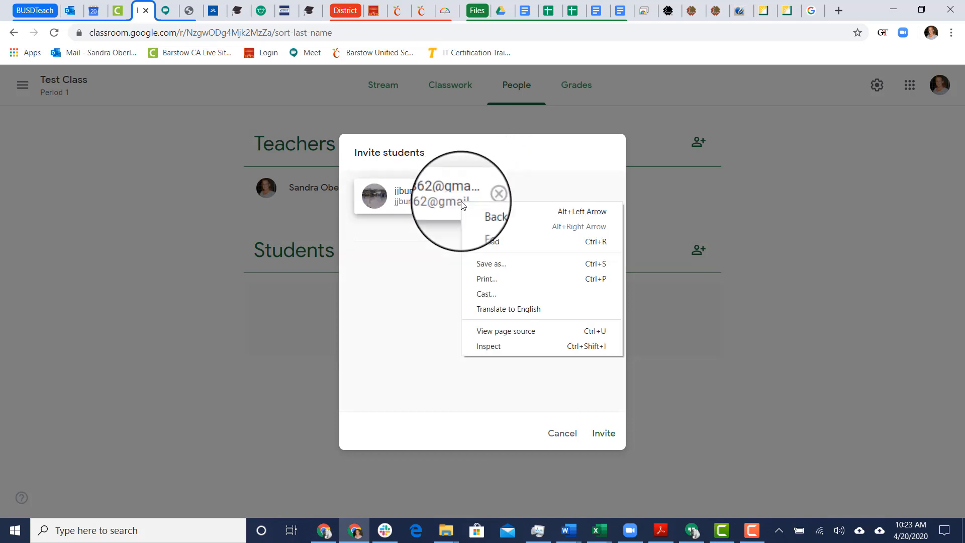
pyautogui.click(486, 197)
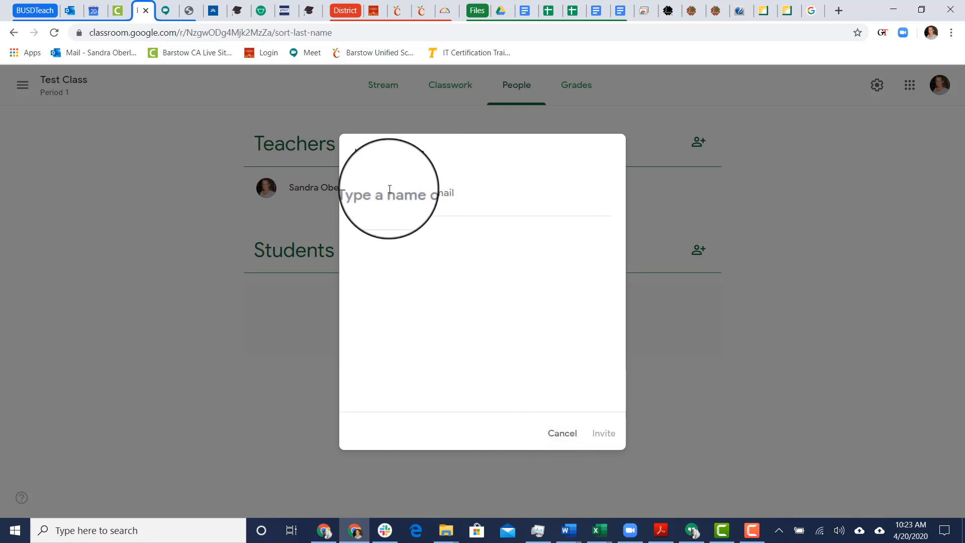
pyautogui.click(572, 435)
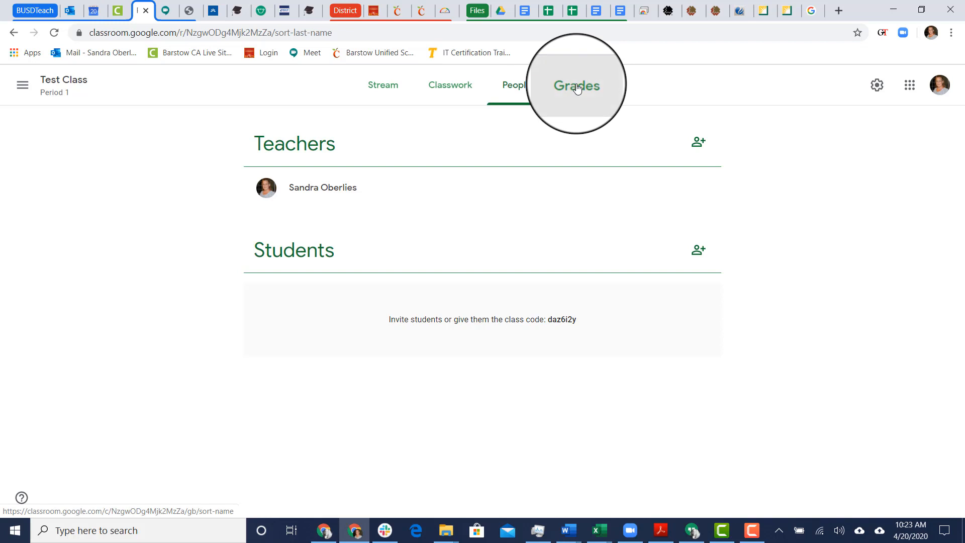
# View the Grades page, return to Stream, and close Reuse post without reusing anything
pyautogui.click(577, 89)
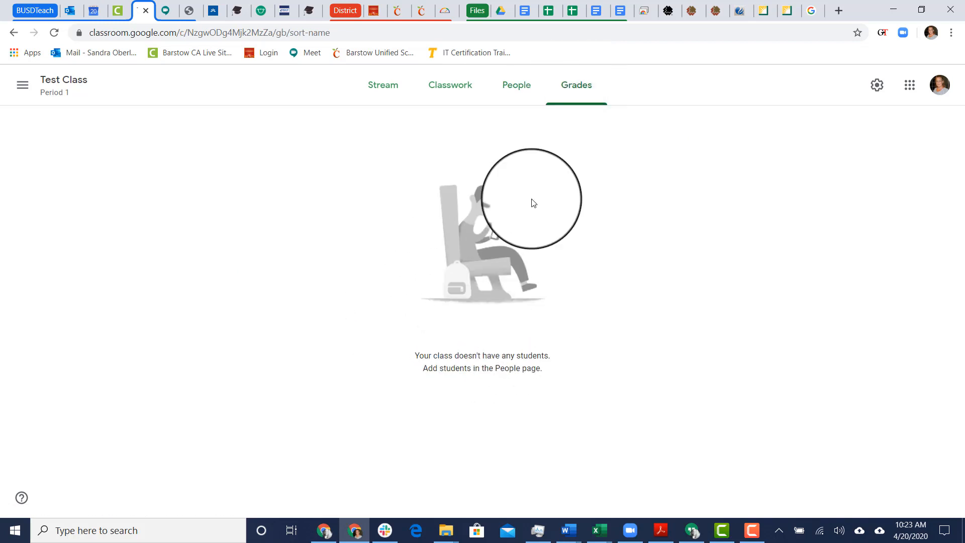
pyautogui.click(517, 95)
pyautogui.click(455, 86)
pyautogui.click(389, 92)
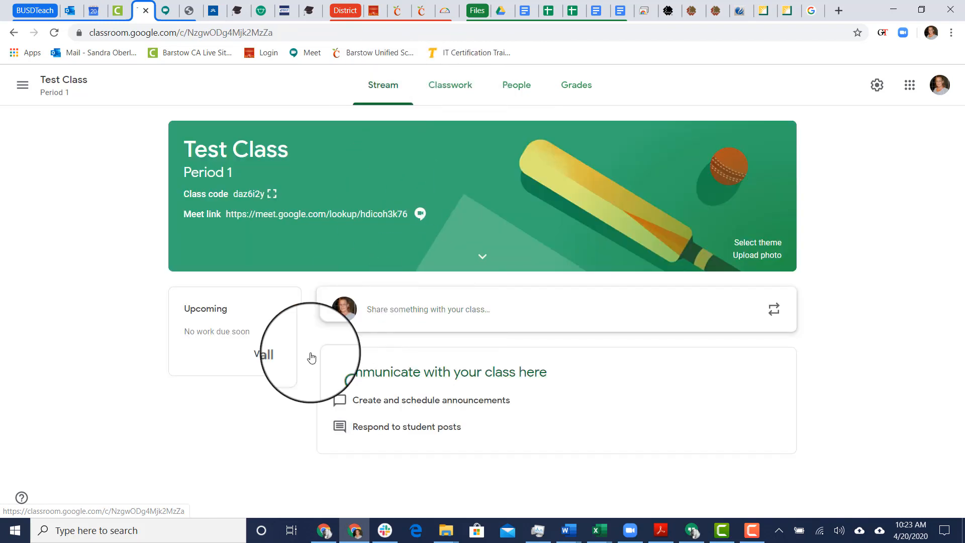
pyautogui.click(775, 309)
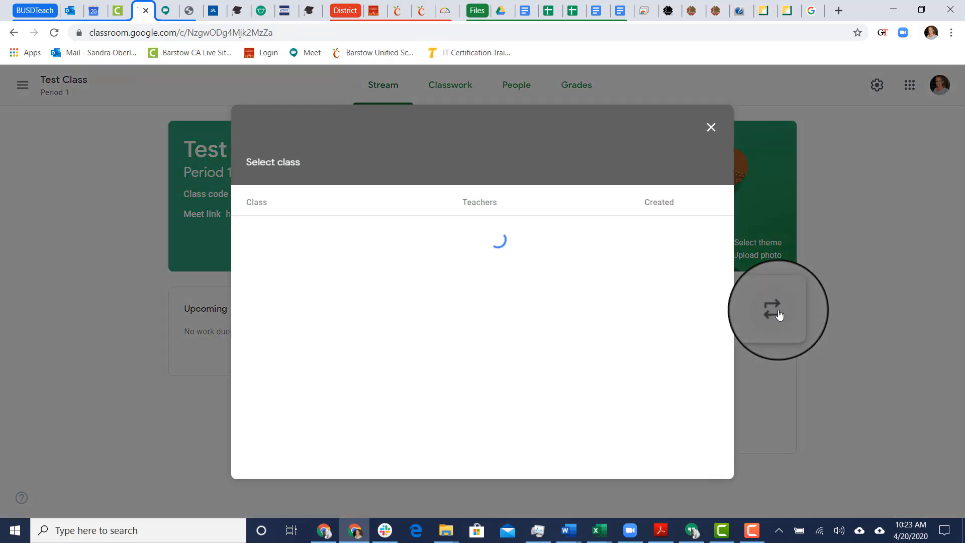
pyautogui.click(710, 128)
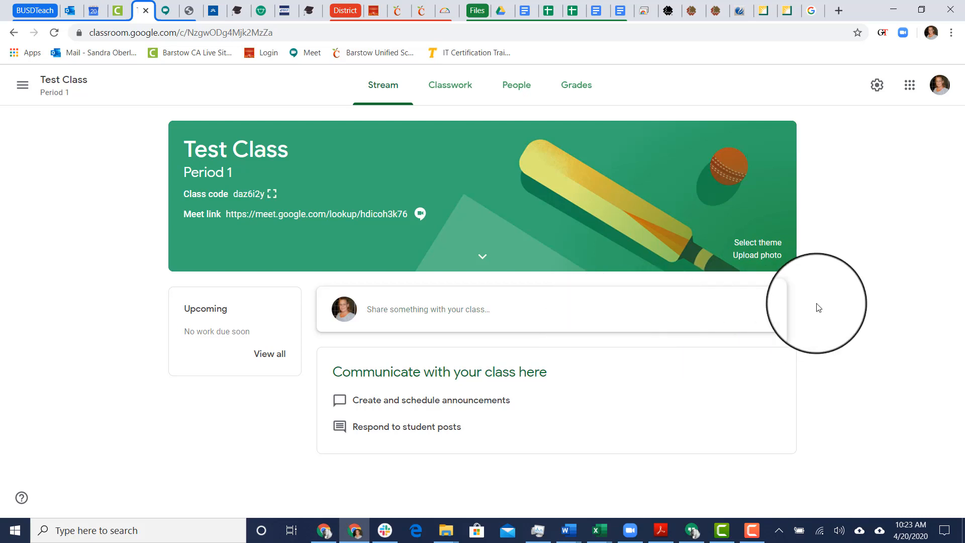
# Start an announcement for Test Class, then discard the empty draft
pyautogui.click(404, 315)
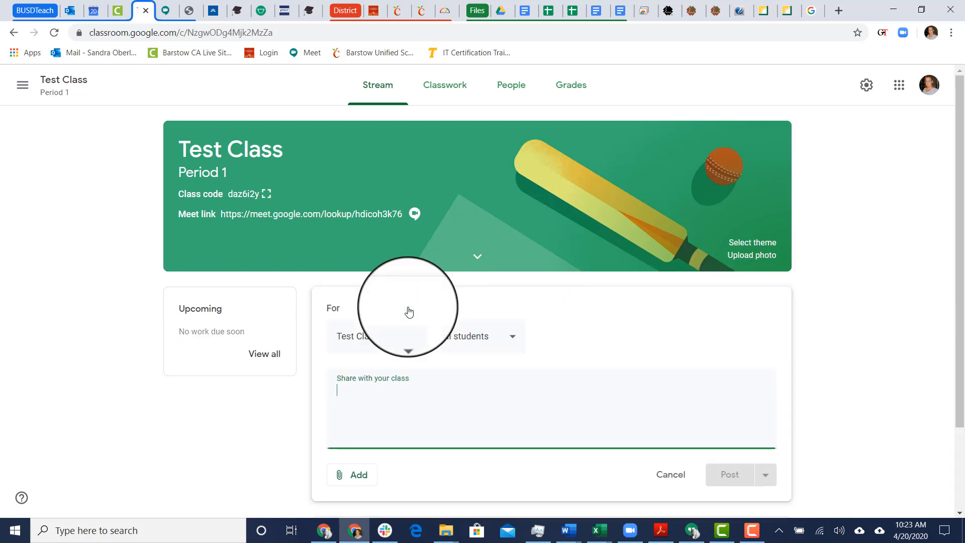
pyautogui.click(409, 338)
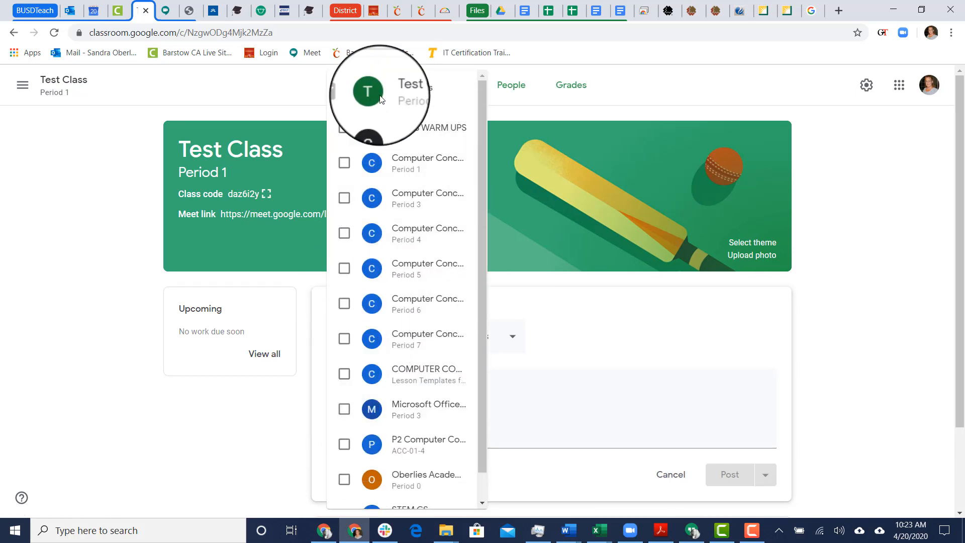
pyautogui.click(681, 92)
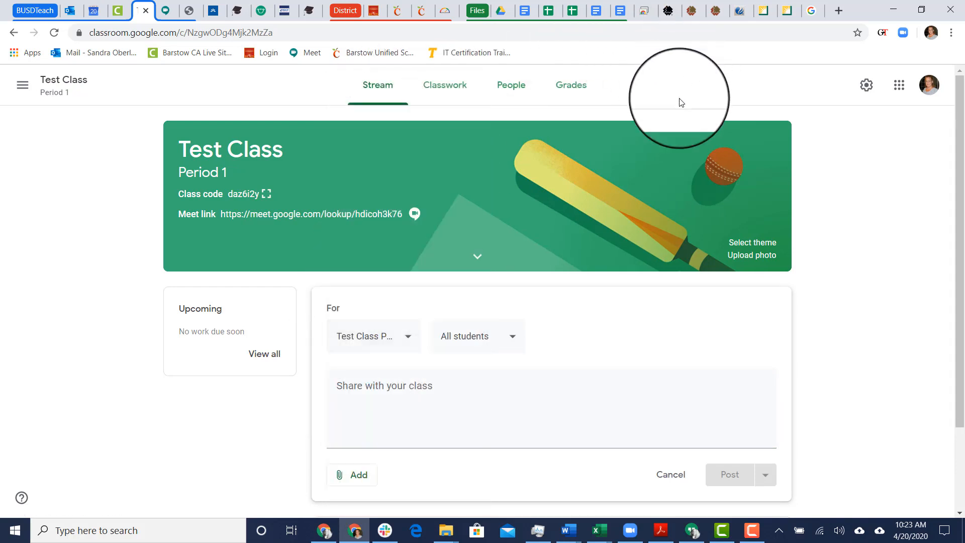
pyautogui.click(672, 481)
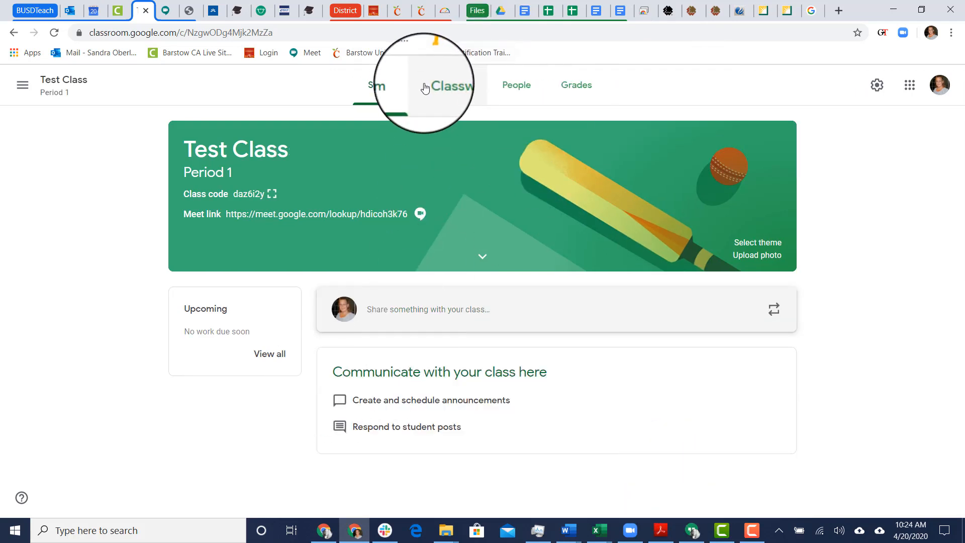